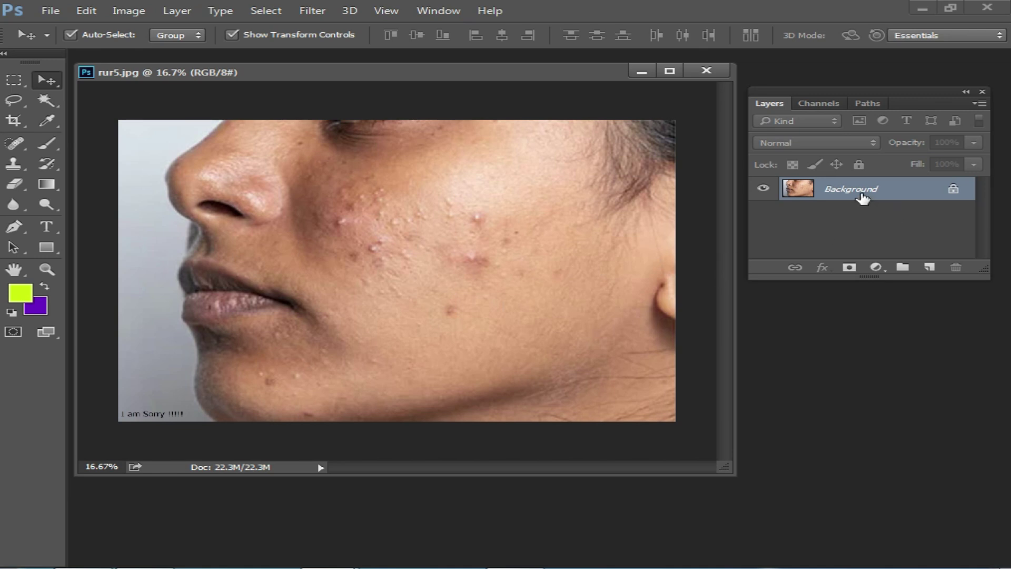
# Duplicate the Background layer and patch the blemishes on the middle of the cheek with the Patch tool
pyautogui.hotkey('ctrl', 'j')
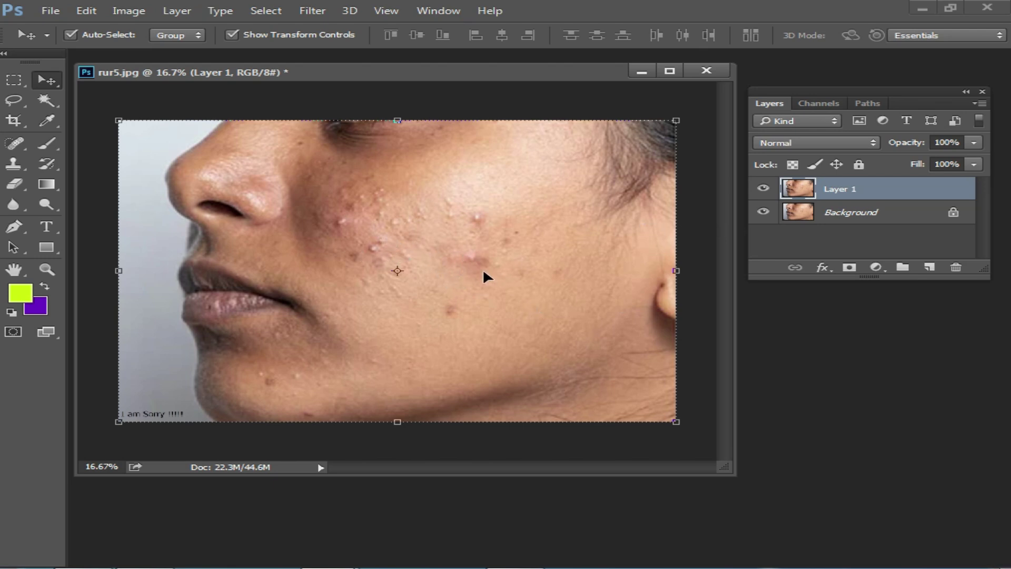
pyautogui.click(16, 152)
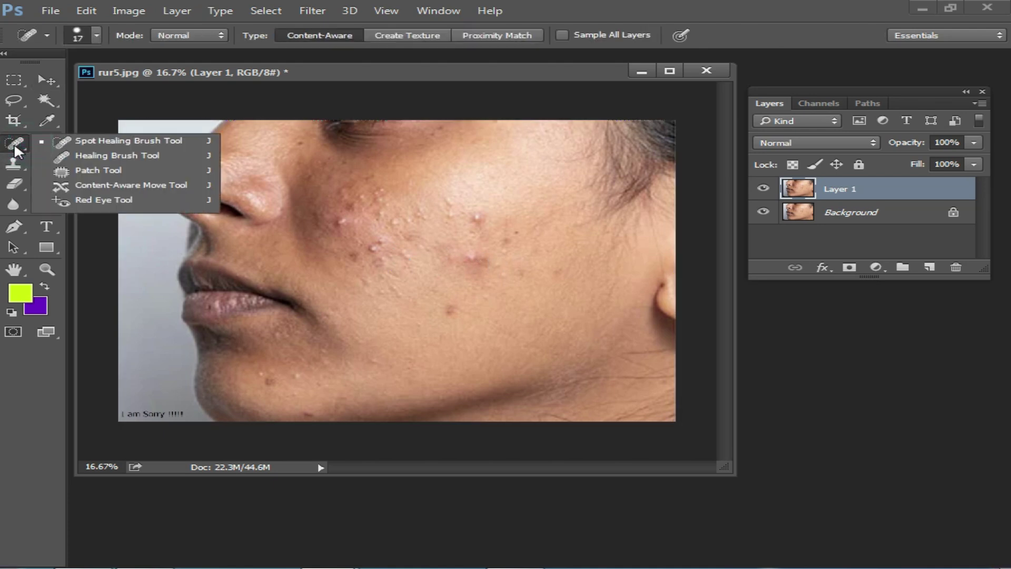
pyautogui.click(98, 170)
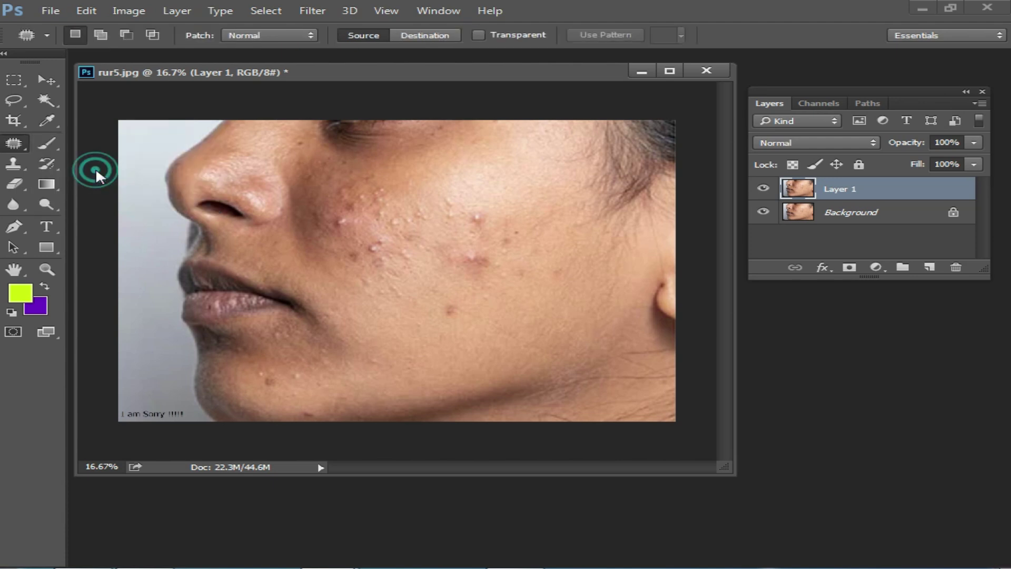
pyautogui.moveTo(452, 252)
pyautogui.mouseDown()
pyautogui.moveTo(495, 247)
pyautogui.moveTo(510, 266)
pyautogui.moveTo(496, 282)
pyautogui.moveTo(447, 279)
pyautogui.moveTo(436, 262)
pyautogui.moveTo(446, 246)
pyautogui.moveTo(475, 271)
pyautogui.moveTo(411, 303)
pyautogui.mouseUp()
pyautogui.click(499, 219)
pyautogui.moveTo(463, 217)
pyautogui.mouseDown()
pyautogui.moveTo(496, 220)
pyautogui.moveTo(478, 235)
pyautogui.moveTo(461, 221)
pyautogui.moveTo(485, 193)
pyautogui.moveTo(444, 201)
pyautogui.moveTo(462, 200)
pyautogui.moveTo(465, 222)
pyautogui.moveTo(441, 223)
pyautogui.moveTo(439, 209)
pyautogui.moveTo(472, 193)
pyautogui.moveTo(417, 208)
pyautogui.moveTo(412, 200)
pyautogui.moveTo(434, 200)
pyautogui.moveTo(434, 219)
pyautogui.moveTo(384, 228)
pyautogui.moveTo(388, 210)
pyautogui.moveTo(447, 190)
pyautogui.mouseUp()
pyautogui.click(504, 252)
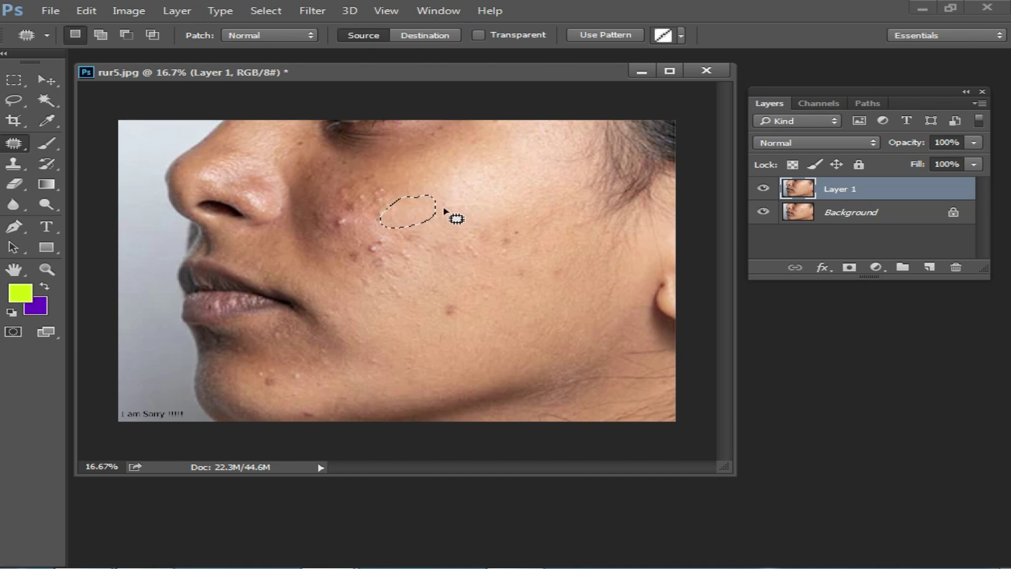
# Maximize the document window and patch the pimples across the upper and middle cheek with clean skin
pyautogui.doubleClick(485, 69)
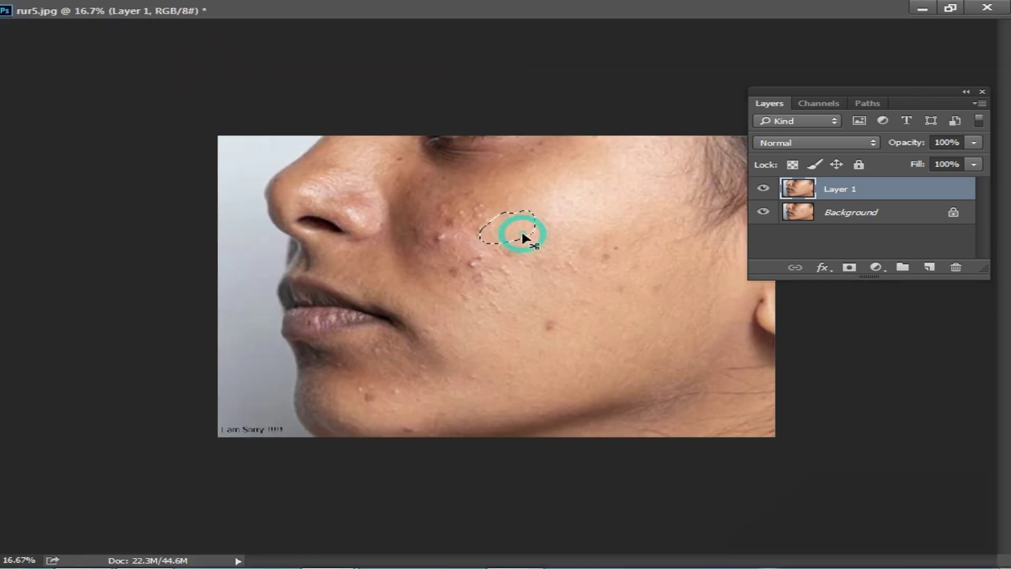
pyautogui.moveTo(463, 253)
pyautogui.mouseDown()
pyautogui.moveTo(497, 253)
pyautogui.moveTo(492, 277)
pyautogui.moveTo(443, 286)
pyautogui.moveTo(442, 243)
pyautogui.moveTo(546, 228)
pyautogui.mouseUp()
pyautogui.moveTo(426, 232)
pyautogui.mouseDown()
pyautogui.moveTo(451, 230)
pyautogui.moveTo(442, 251)
pyautogui.moveTo(421, 252)
pyautogui.moveTo(485, 238)
pyautogui.moveTo(468, 229)
pyautogui.moveTo(478, 207)
pyautogui.moveTo(501, 222)
pyautogui.moveTo(469, 242)
pyautogui.moveTo(515, 202)
pyautogui.mouseUp()
pyautogui.moveTo(441, 191)
pyautogui.mouseDown()
pyautogui.moveTo(479, 204)
pyautogui.moveTo(463, 232)
pyautogui.moveTo(427, 211)
pyautogui.moveTo(454, 180)
pyautogui.mouseUp()
pyautogui.moveTo(534, 312)
pyautogui.mouseDown()
pyautogui.moveTo(569, 340)
pyautogui.moveTo(532, 322)
pyautogui.moveTo(525, 335)
pyautogui.mouseUp()
pyautogui.moveTo(466, 308)
pyautogui.mouseDown()
pyautogui.moveTo(454, 290)
pyautogui.moveTo(487, 275)
pyautogui.moveTo(509, 306)
pyautogui.moveTo(476, 310)
pyautogui.mouseUp()
pyautogui.moveTo(485, 285)
pyautogui.mouseDown()
pyautogui.moveTo(509, 307)
pyautogui.moveTo(489, 300)
pyautogui.mouseUp()
pyautogui.moveTo(524, 266)
pyautogui.mouseDown()
pyautogui.moveTo(513, 287)
pyautogui.moveTo(482, 264)
pyautogui.moveTo(527, 259)
pyautogui.mouseUp()
pyautogui.moveTo(511, 269); pyautogui.dragTo(518, 289)
pyautogui.moveTo(536, 245)
pyautogui.mouseDown()
pyautogui.moveTo(559, 243)
pyautogui.moveTo(535, 284)
pyautogui.moveTo(500, 261)
pyautogui.mouseUp()
pyautogui.moveTo(549, 258)
pyautogui.mouseDown()
pyautogui.moveTo(546, 237)
pyautogui.moveTo(607, 235)
pyautogui.moveTo(633, 264)
pyautogui.mouseUp()
pyautogui.moveTo(633, 264)
pyautogui.mouseDown()
pyautogui.moveTo(603, 272)
pyautogui.moveTo(568, 259)
pyautogui.mouseUp()
pyautogui.moveTo(581, 245); pyautogui.dragTo(576, 232)
pyautogui.click(591, 301)
pyautogui.moveTo(599, 280)
pyautogui.mouseDown()
pyautogui.moveTo(628, 300)
pyautogui.moveTo(587, 288)
pyautogui.moveTo(594, 279)
pyautogui.mouseUp()
pyautogui.click(545, 271)
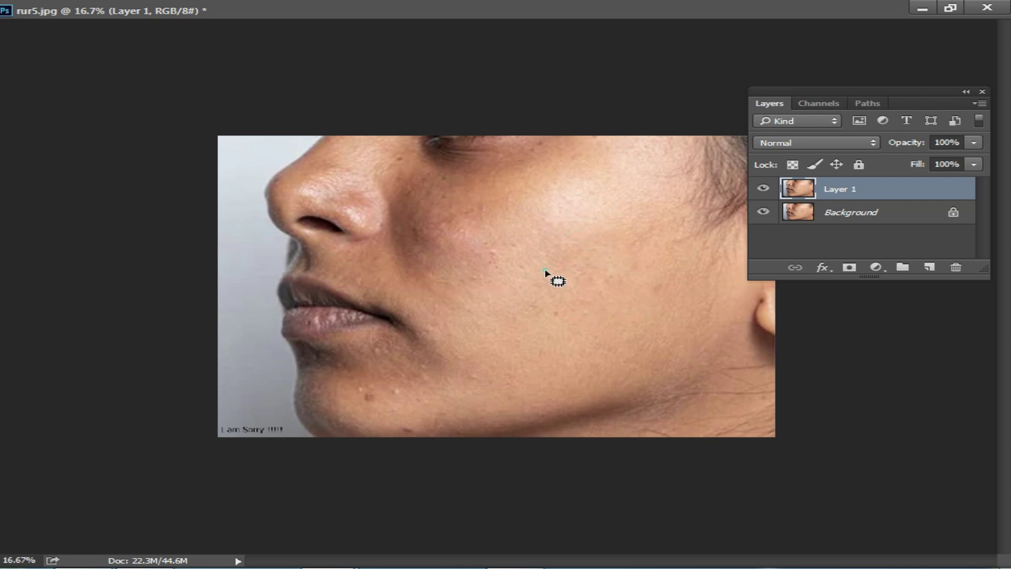
# Patch the blemishes on the chin and the remaining spots on the lower cheek
pyautogui.moveTo(384, 385)
pyautogui.mouseDown()
pyautogui.moveTo(411, 402)
pyautogui.moveTo(384, 386)
pyautogui.mouseUp()
pyautogui.moveTo(394, 387)
pyautogui.mouseDown()
pyautogui.moveTo(427, 388)
pyautogui.moveTo(432, 374)
pyautogui.moveTo(433, 386)
pyautogui.moveTo(459, 381)
pyautogui.mouseUp()
pyautogui.moveTo(374, 404)
pyautogui.mouseDown()
pyautogui.moveTo(358, 379)
pyautogui.moveTo(389, 403)
pyautogui.moveTo(394, 387)
pyautogui.mouseUp()
pyautogui.moveTo(455, 373)
pyautogui.mouseDown()
pyautogui.moveTo(468, 364)
pyautogui.moveTo(462, 391)
pyautogui.moveTo(456, 376)
pyautogui.mouseUp()
pyautogui.moveTo(458, 379); pyautogui.dragTo(484, 356)
pyautogui.click(602, 309)
pyautogui.moveTo(637, 285)
pyautogui.mouseDown()
pyautogui.moveTo(673, 300)
pyautogui.moveTo(634, 281)
pyautogui.mouseUp()
pyautogui.moveTo(638, 287); pyautogui.dragTo(604, 304)
pyautogui.click(587, 307)
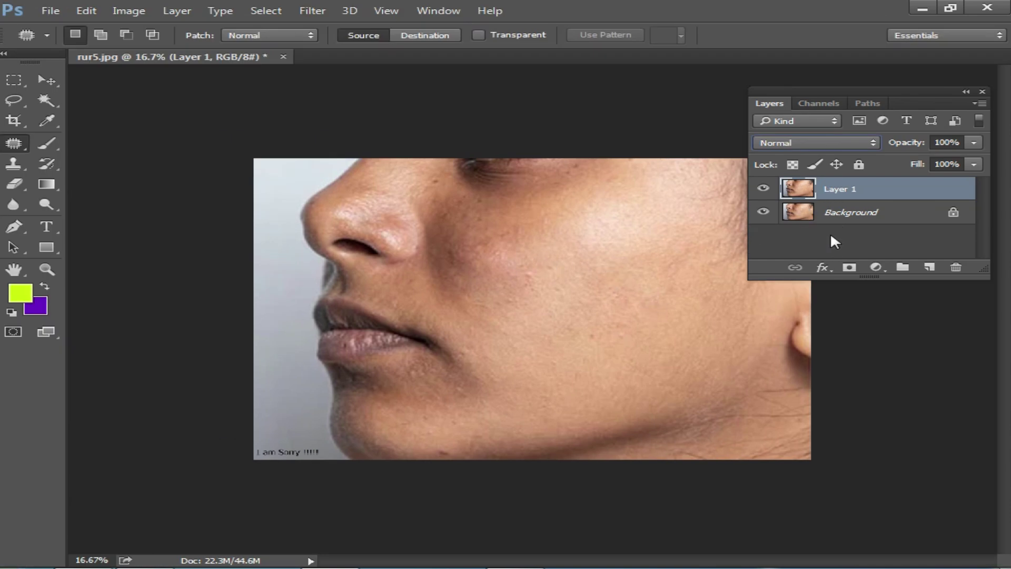
# Merge the retouched layer down into the Background and duplicate the merged layer
pyautogui.hotkey('ctrl', 'e')
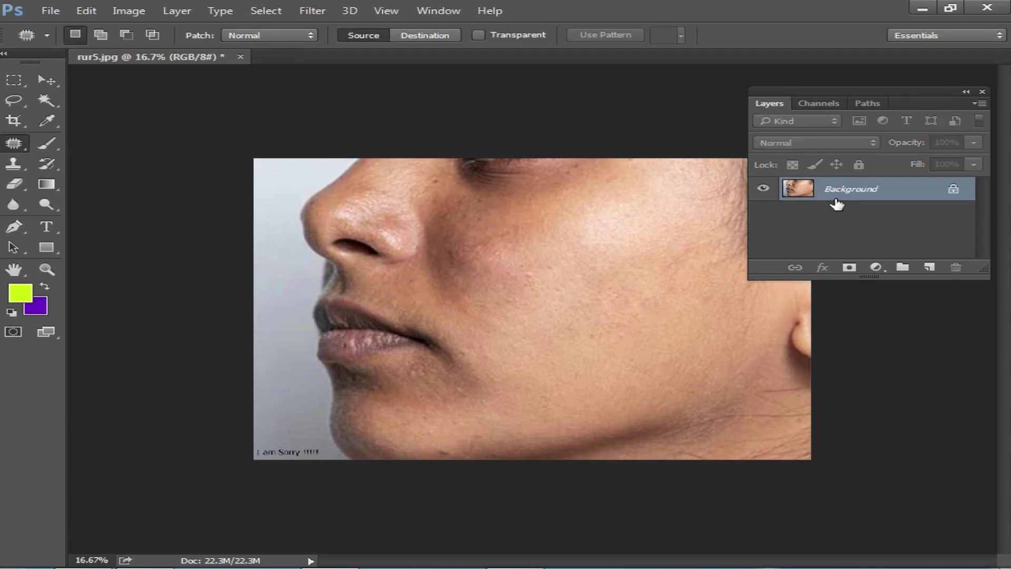
pyautogui.hotkey('ctrl', 'j')
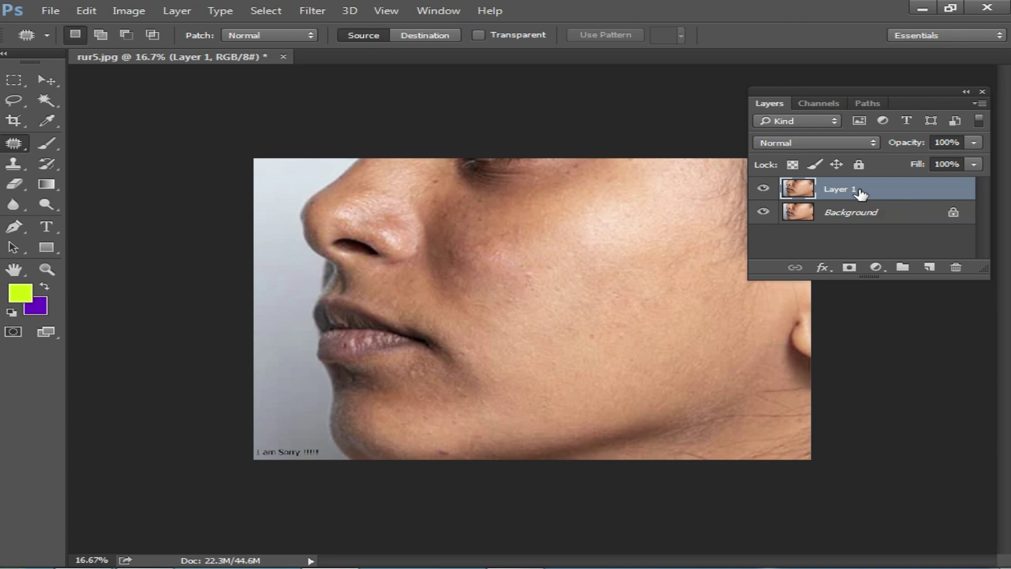
# Invert the colours of the duplicate layer and set its blend mode to Vivid Light
pyautogui.hotkey('ctrl', 'i')
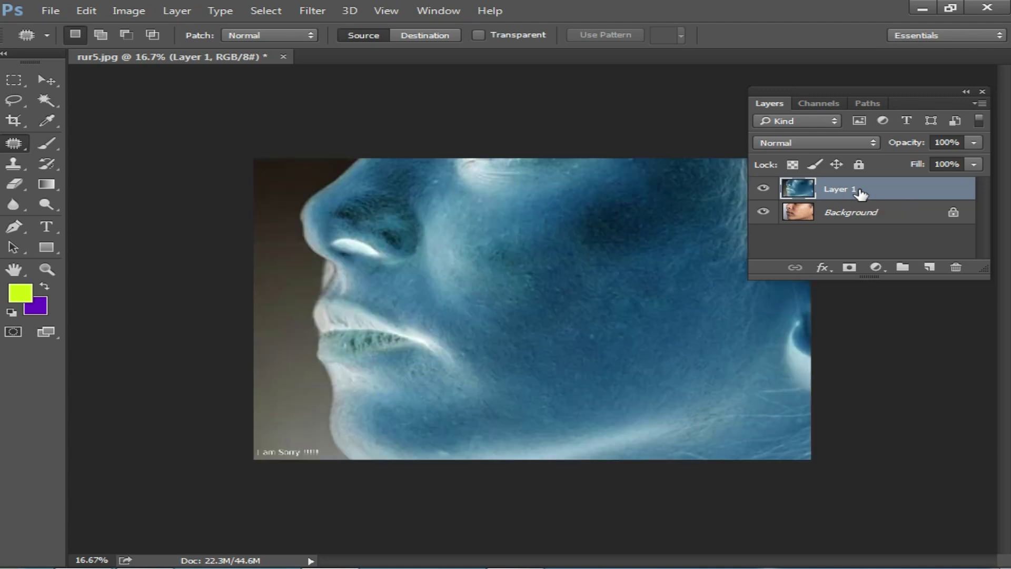
pyautogui.click(870, 144)
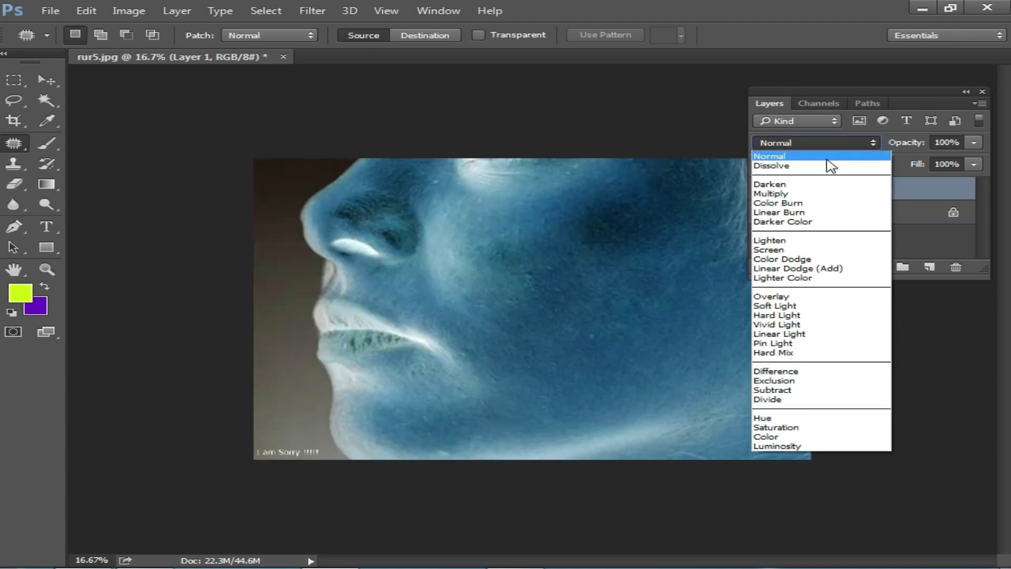
pyautogui.click(821, 324)
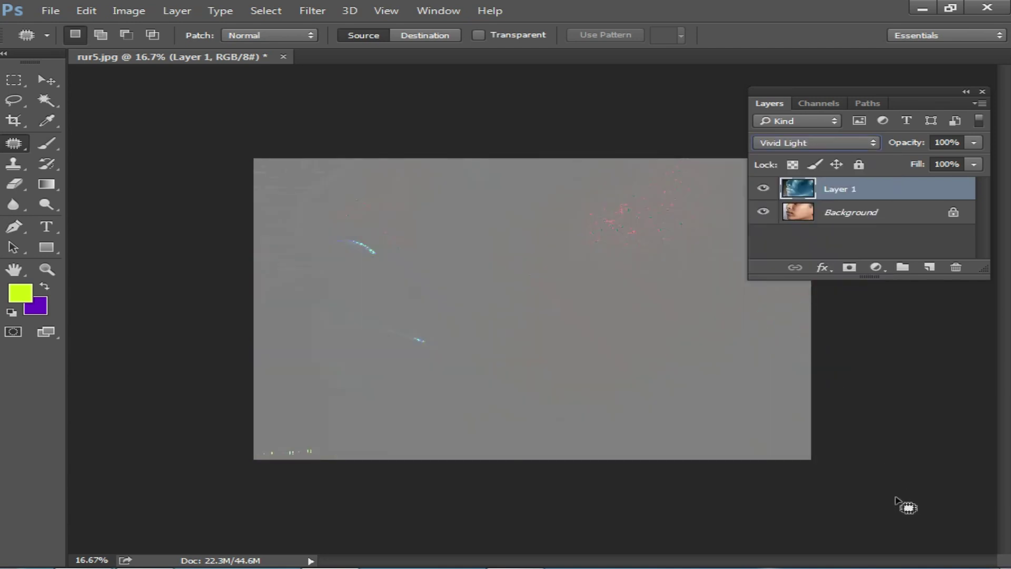
# Mute the computer's sound in the system volume control
pyautogui.click(899, 564)
pyautogui.click(905, 496)
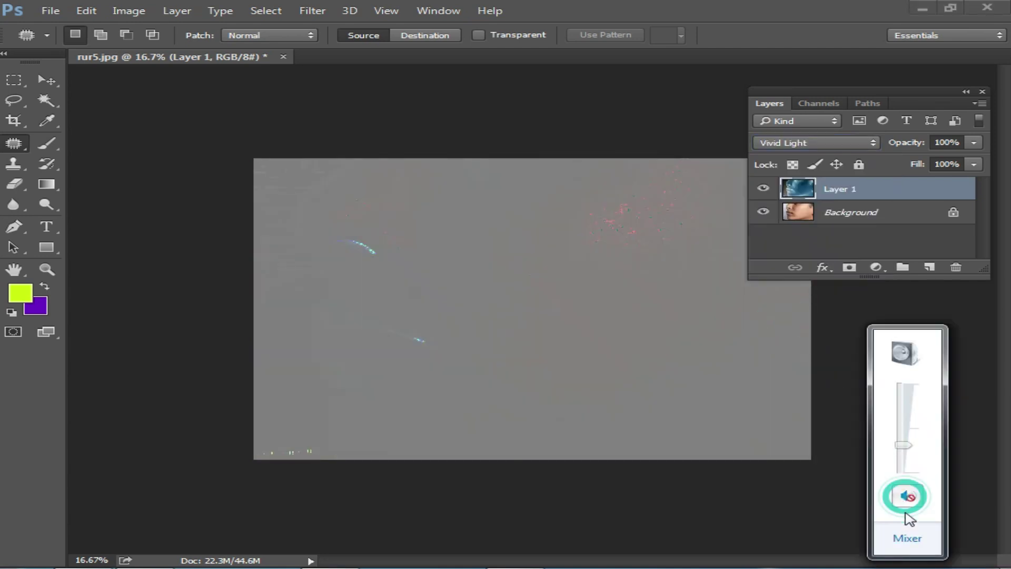
pyautogui.click(901, 565)
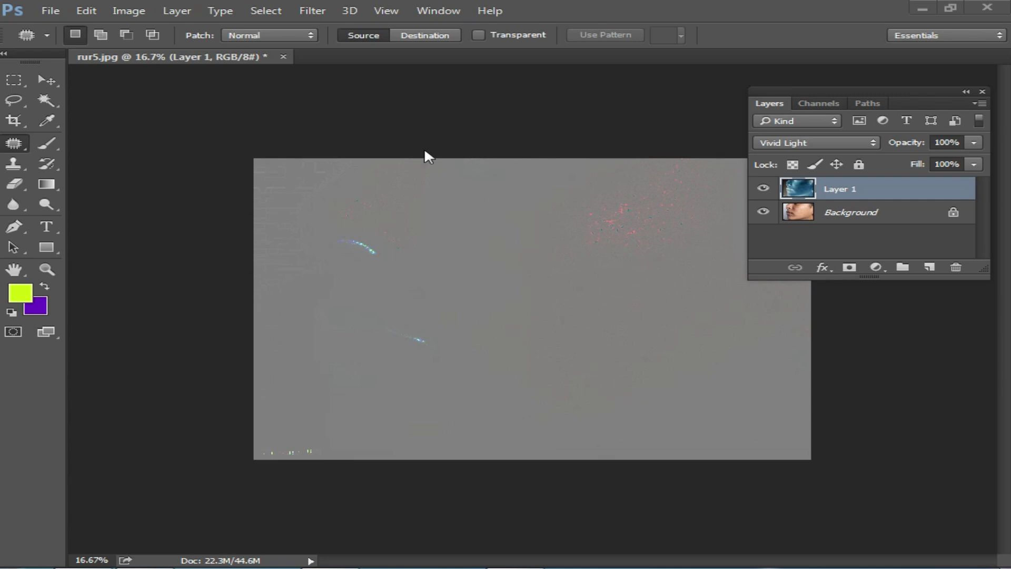
# Apply the High Pass filter to the inverted layer with a radius of about 41.5 pixels
pyautogui.click(310, 11)
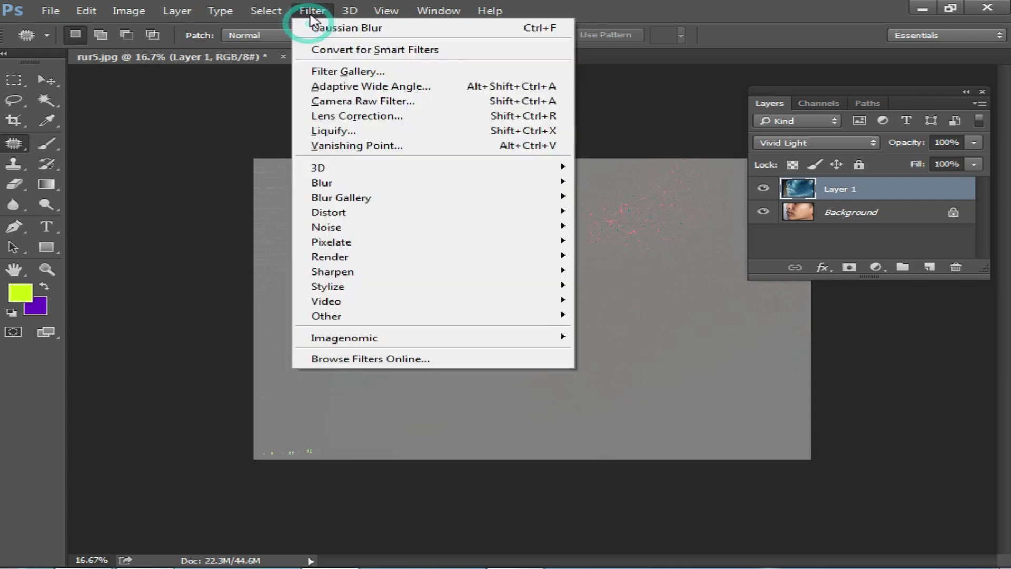
pyautogui.click(364, 321)
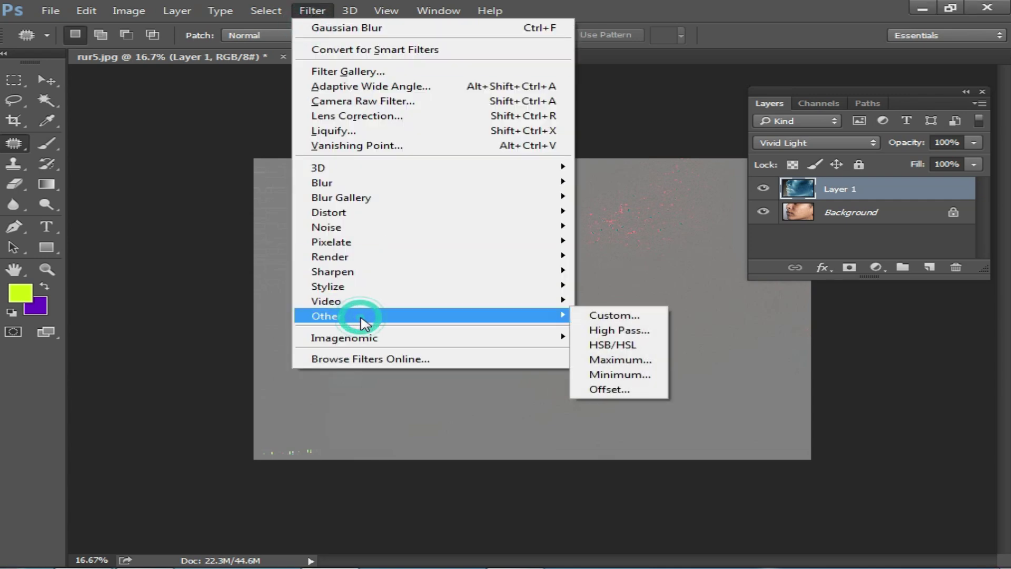
pyautogui.click(614, 330)
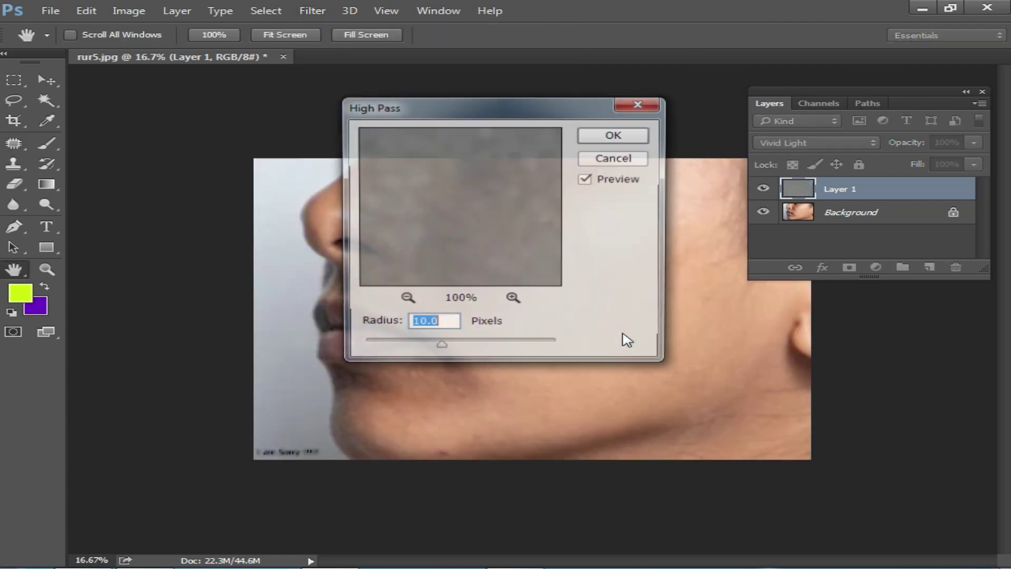
pyautogui.moveTo(548, 121); pyautogui.dragTo(761, 228)
pyautogui.moveTo(655, 456); pyautogui.dragTo(679, 460)
pyautogui.moveTo(758, 213); pyautogui.dragTo(753, 256)
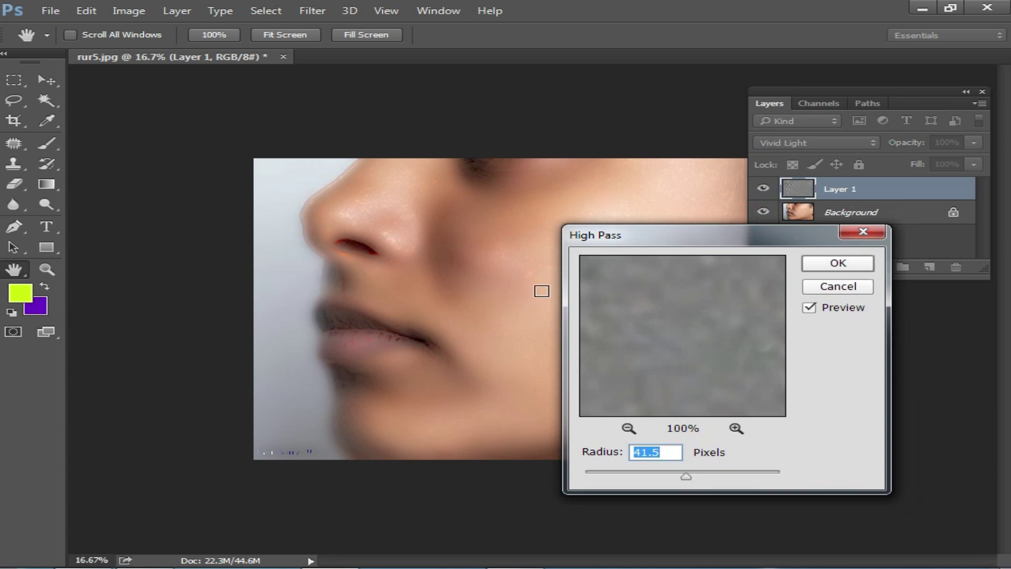
pyautogui.moveTo(686, 477)
pyautogui.mouseDown()
pyautogui.moveTo(734, 480)
pyautogui.moveTo(687, 482)
pyautogui.mouseUp()
pyautogui.moveTo(729, 238); pyautogui.dragTo(782, 199)
pyautogui.click(900, 224)
pyautogui.press('j')
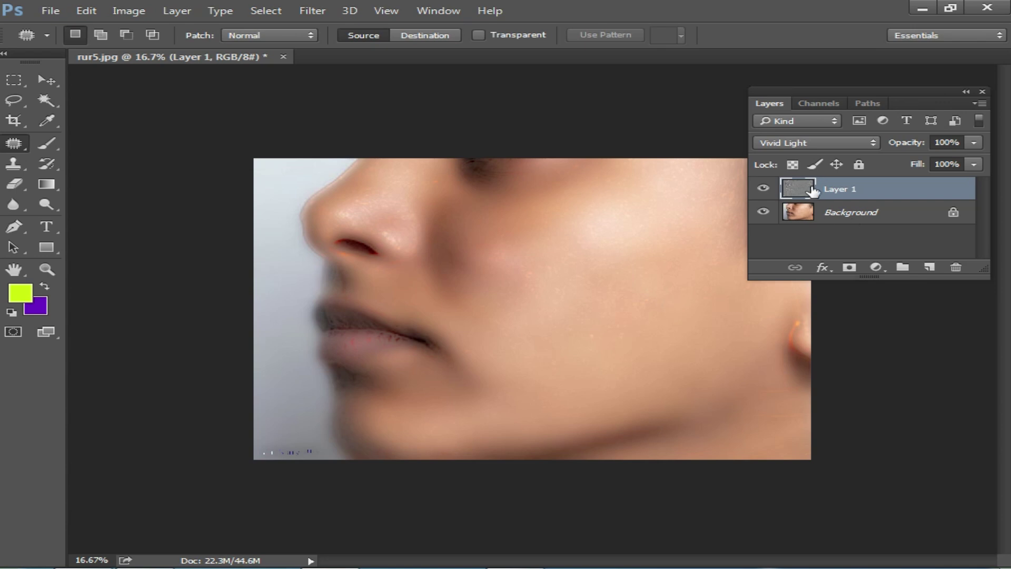
# Apply a Gaussian Blur with a radius of 0.1 pixels to the High Pass layer
pyautogui.click(309, 12)
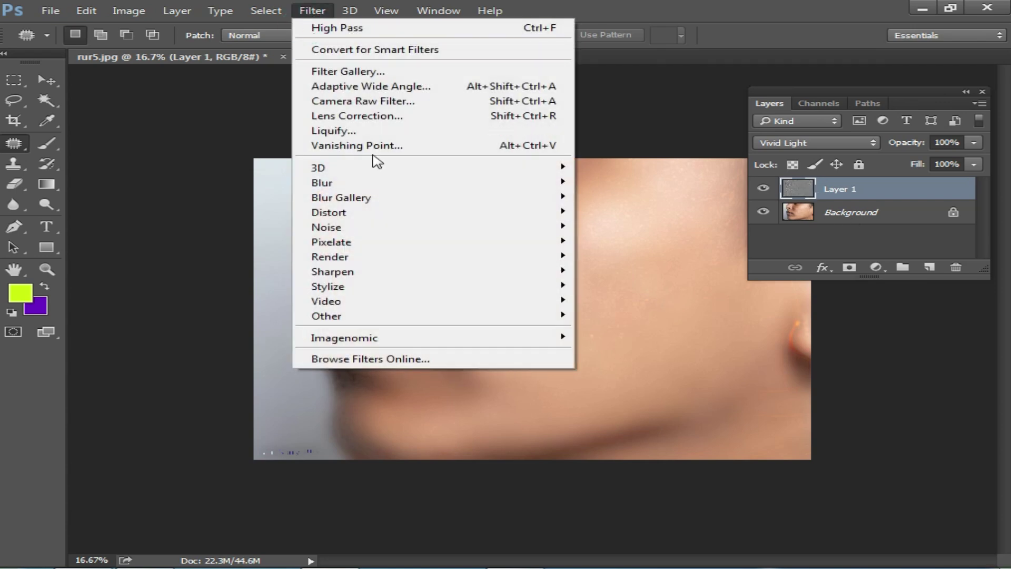
pyautogui.moveTo(371, 186)
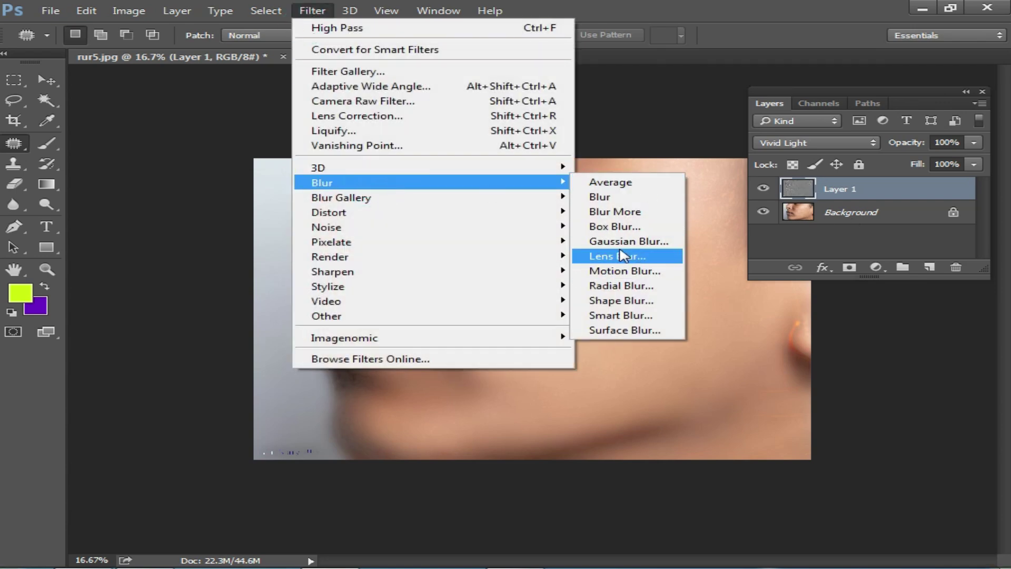
pyautogui.click(664, 244)
pyautogui.moveTo(500, 117); pyautogui.dragTo(751, 271)
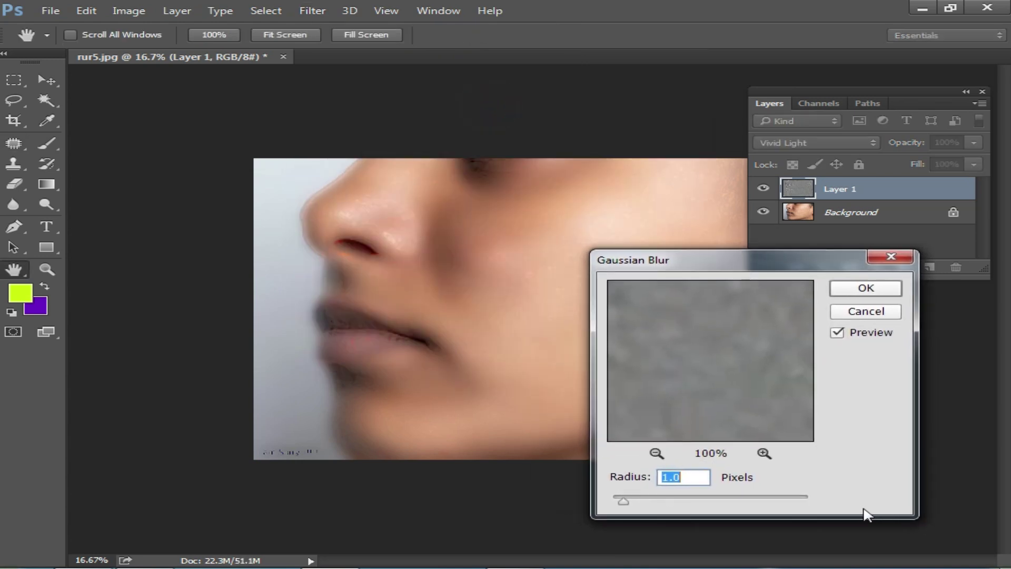
pyautogui.moveTo(618, 501); pyautogui.dragTo(609, 499)
pyautogui.moveTo(735, 265); pyautogui.dragTo(645, 228)
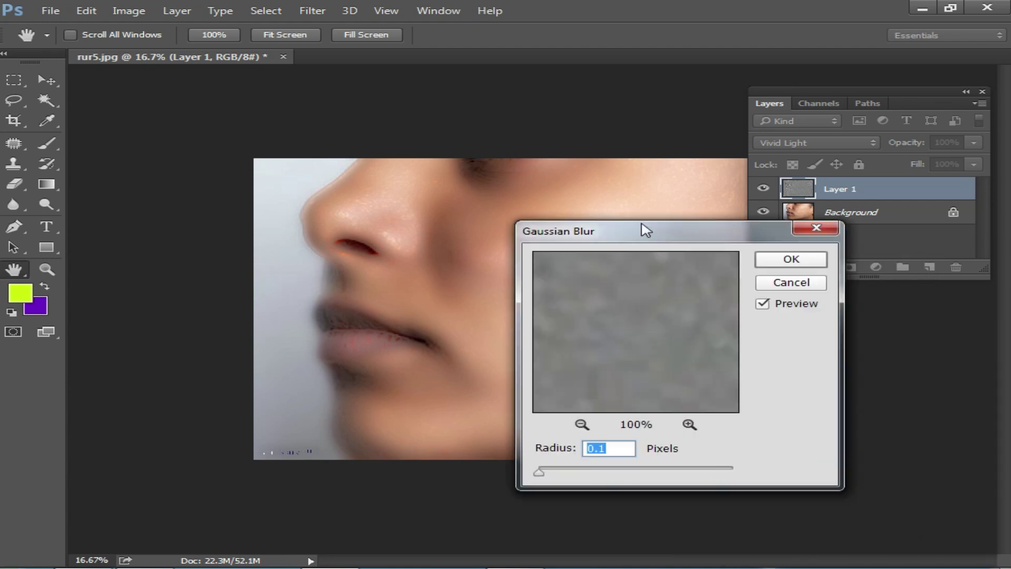
pyautogui.click(780, 254)
pyautogui.press('j')
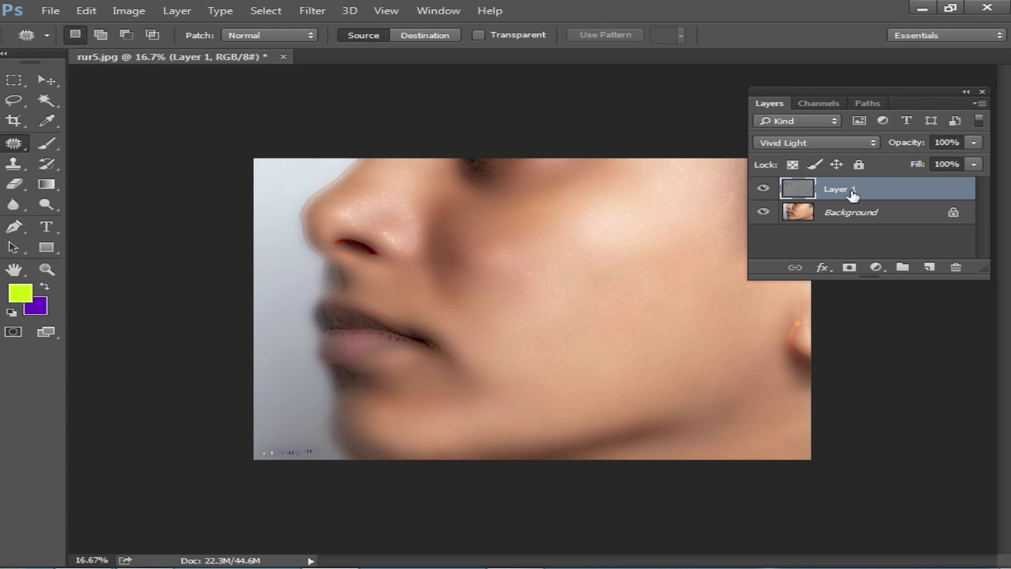
# Add a layer mask to Layer 1 and invert the mask to black
pyautogui.click(850, 269)
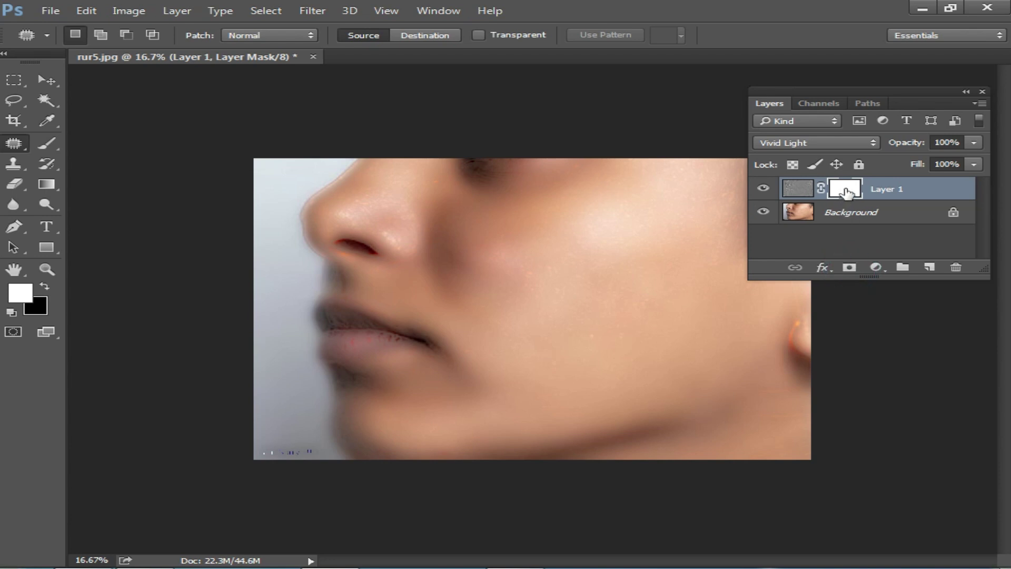
pyautogui.hotkey('ctrl', 'i')
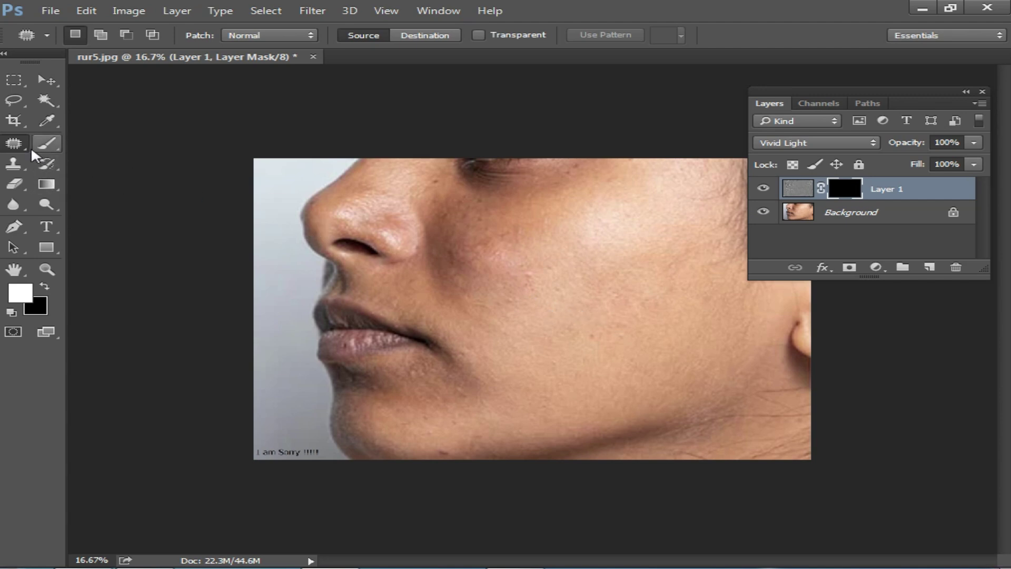
# Paint white on the layer mask over the middle of the cheek with the soft 374 px brush
pyautogui.click(48, 144)
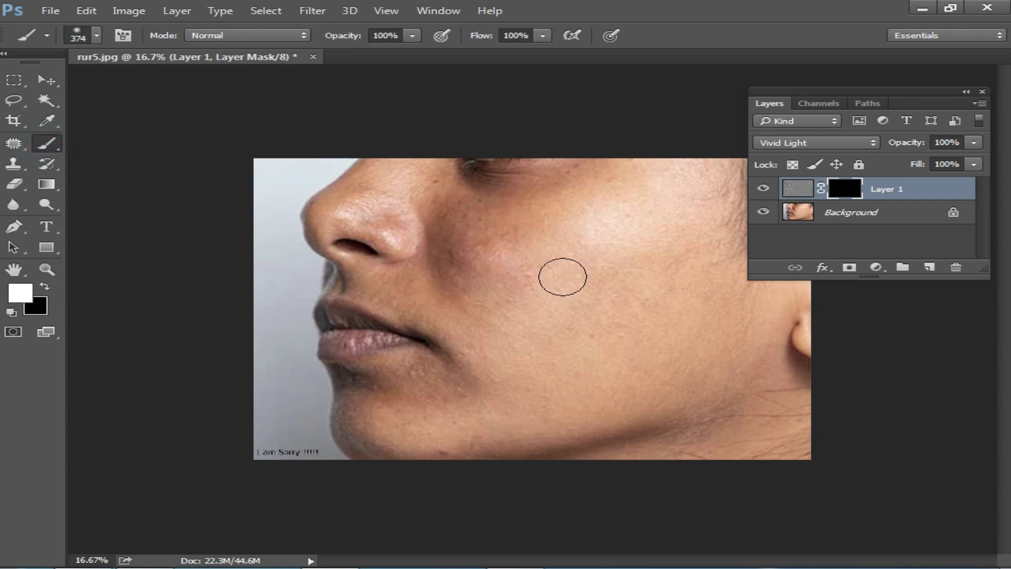
pyautogui.moveTo(553, 273)
pyautogui.mouseDown()
pyautogui.moveTo(504, 285)
pyautogui.moveTo(558, 244)
pyautogui.mouseUp()
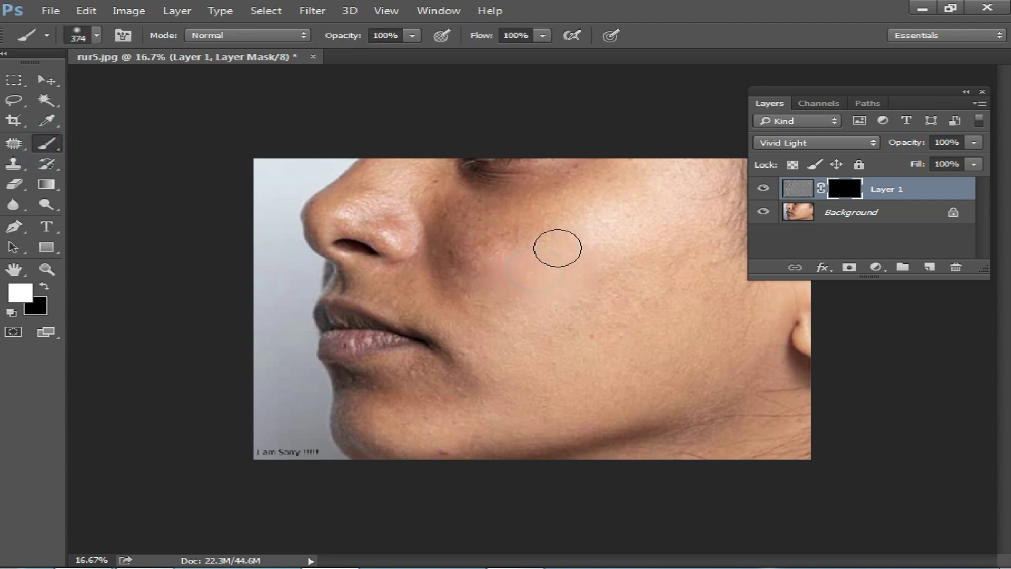
pyautogui.hotkey('ctrl', 'z')
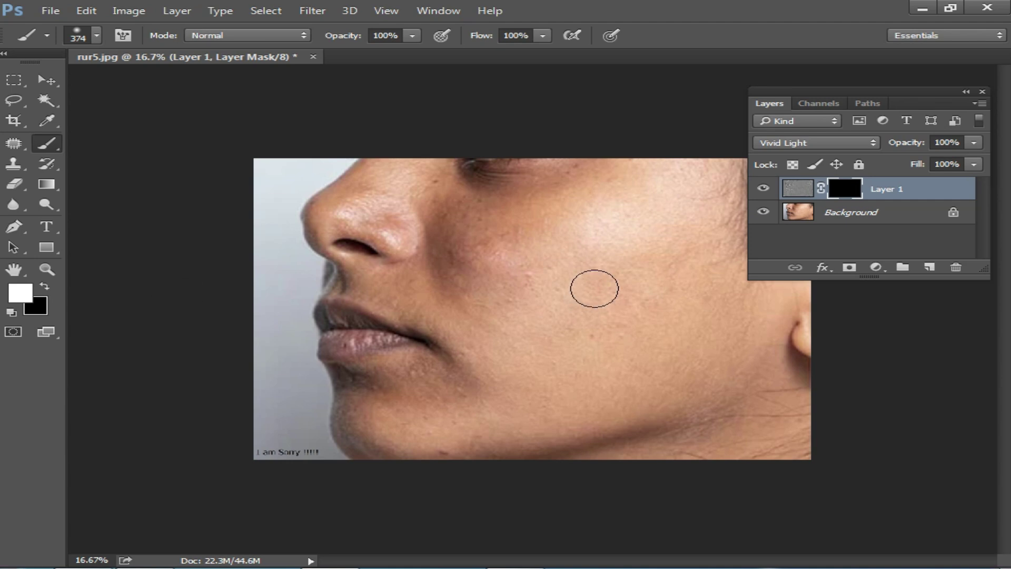
pyautogui.click(515, 279)
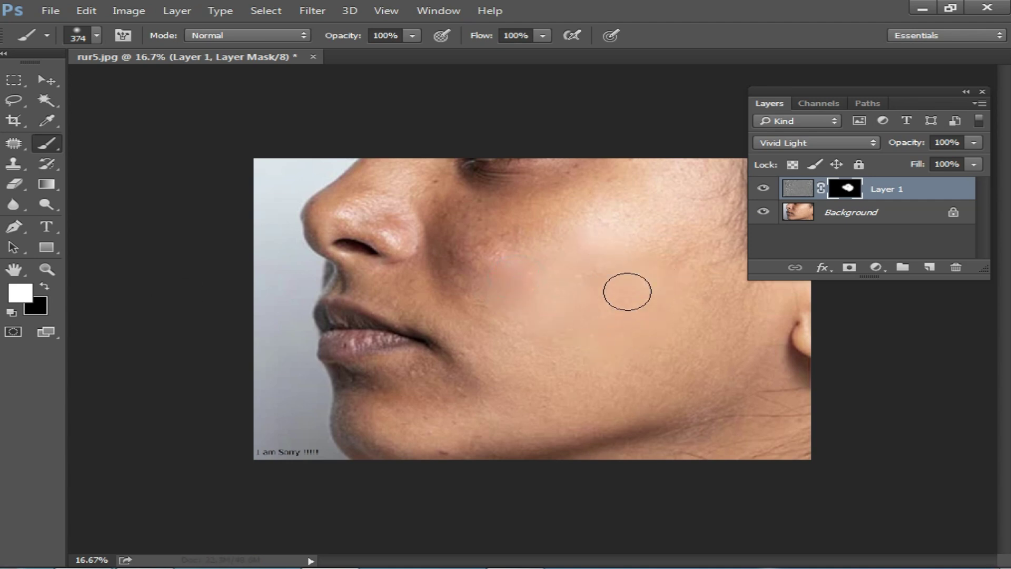
# Enlarge the soft brush to 483 px and paint white on the mask over the remaining cheek, chin, jaw and nose
pyautogui.rightClick(631, 291)
pyautogui.click(664, 402)
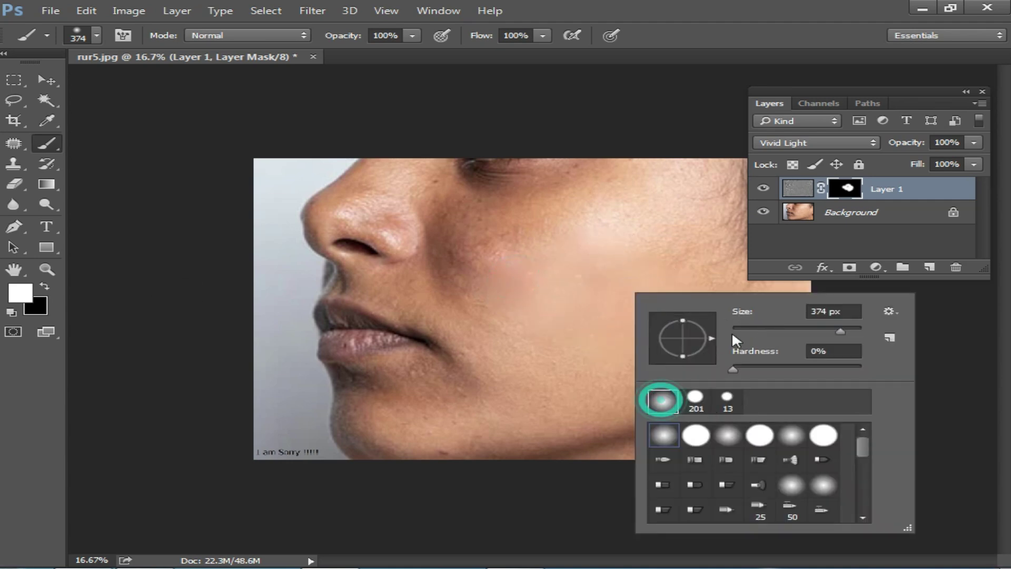
pyautogui.moveTo(840, 329); pyautogui.dragTo(847, 328)
pyautogui.moveTo(572, 251)
pyautogui.mouseDown()
pyautogui.moveTo(471, 210)
pyautogui.moveTo(589, 219)
pyautogui.moveTo(565, 197)
pyautogui.moveTo(606, 169)
pyautogui.moveTo(644, 303)
pyautogui.moveTo(688, 187)
pyautogui.mouseUp()
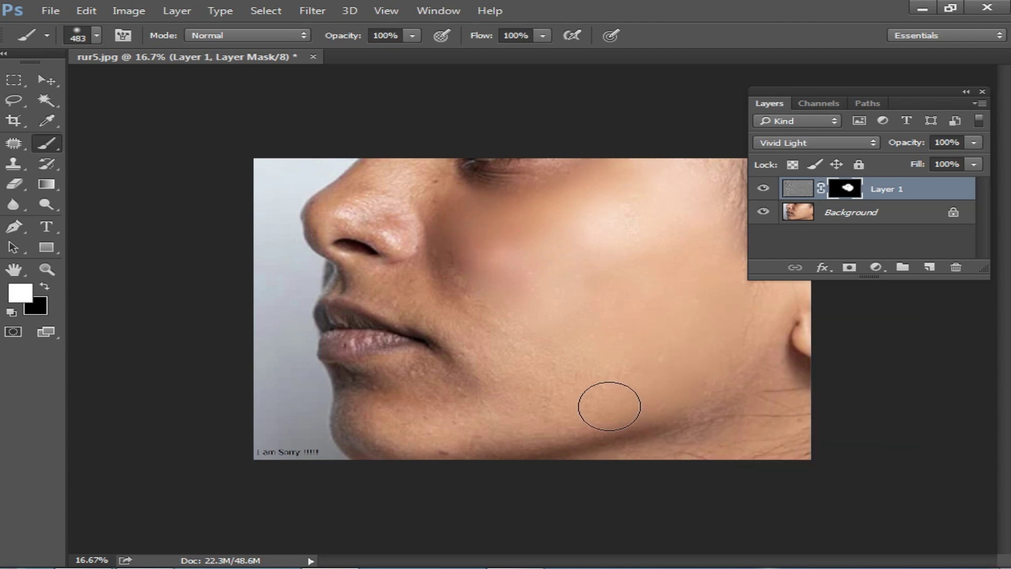
pyautogui.moveTo(373, 388)
pyautogui.mouseDown()
pyautogui.moveTo(396, 449)
pyautogui.moveTo(406, 392)
pyautogui.moveTo(478, 355)
pyautogui.moveTo(430, 313)
pyautogui.moveTo(473, 322)
pyautogui.moveTo(388, 290)
pyautogui.moveTo(453, 296)
pyautogui.moveTo(476, 255)
pyautogui.moveTo(438, 192)
pyautogui.moveTo(397, 225)
pyautogui.moveTo(323, 211)
pyautogui.moveTo(516, 237)
pyautogui.mouseUp()
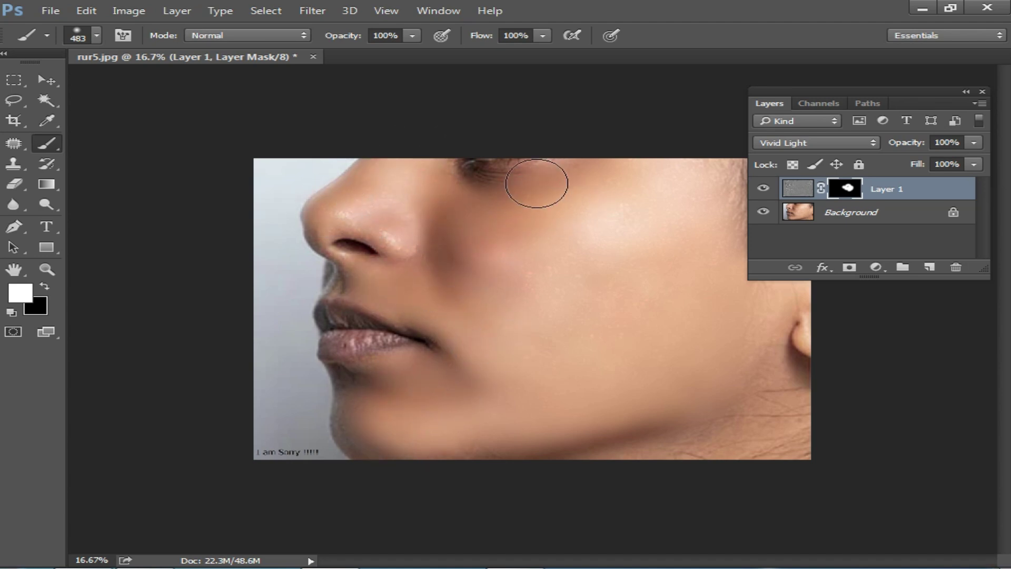
pyautogui.moveTo(715, 405)
pyautogui.mouseDown()
pyautogui.moveTo(778, 402)
pyautogui.moveTo(639, 451)
pyautogui.moveTo(729, 417)
pyautogui.mouseUp()
pyautogui.click(373, 225)
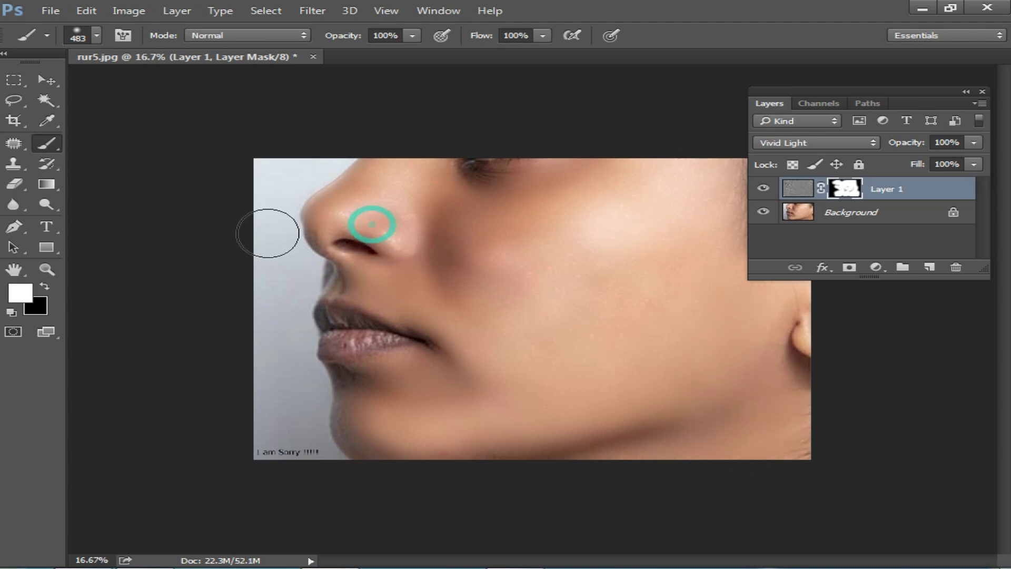
# Erase the white mask area over the middle of the cheek with the Eraser tool
pyautogui.click(605, 254)
pyautogui.rightClick(605, 255)
pyautogui.moveTo(607, 230)
pyautogui.mouseDown()
pyautogui.moveTo(556, 232)
pyautogui.moveTo(545, 328)
pyautogui.moveTo(636, 336)
pyautogui.moveTo(615, 339)
pyautogui.mouseUp()
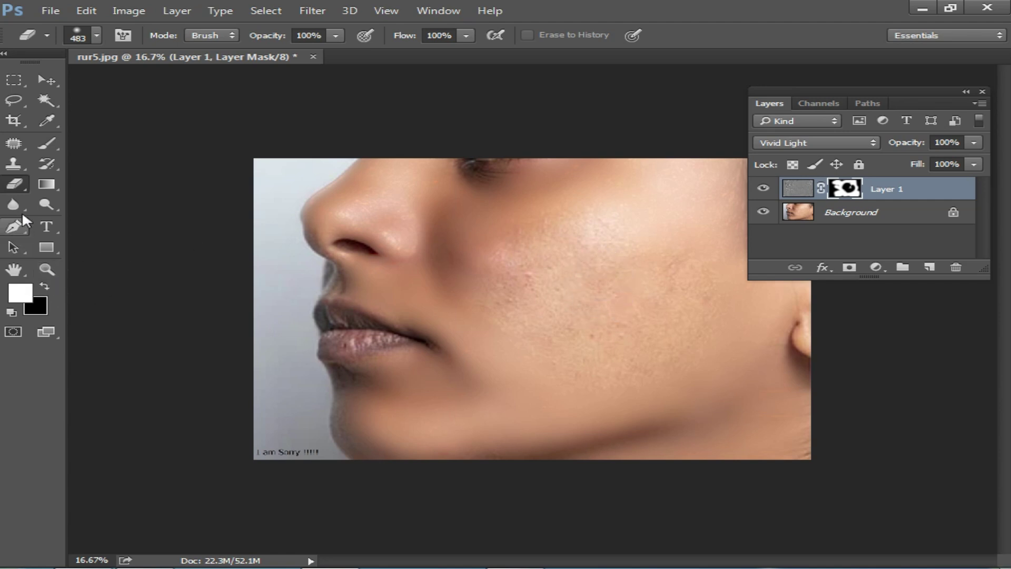
# Undo the erasing on Layer 1's mask, swap the foreground and background colours, and restore white over the cheek with the Eraser
pyautogui.click(559, 238)
pyautogui.hotkey('ctrl', 'alt', 'z')
pyautogui.hotkey('ctrl', 'alt', 'z')
pyautogui.hotkey('ctrl', 'alt', 'z')
pyautogui.click(45, 286)
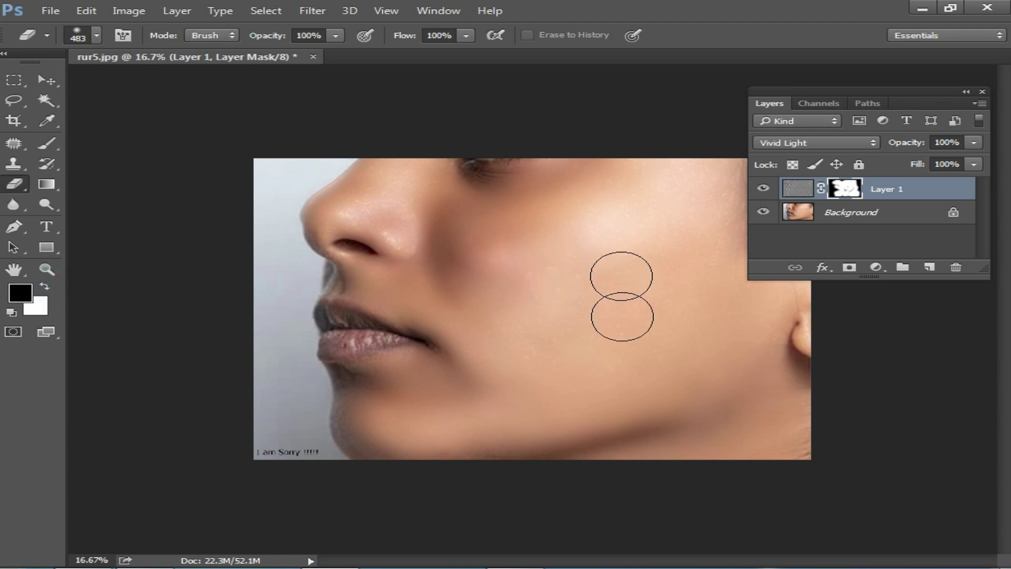
pyautogui.moveTo(598, 383)
pyautogui.mouseDown()
pyautogui.moveTo(649, 318)
pyautogui.moveTo(600, 312)
pyautogui.moveTo(661, 284)
pyautogui.mouseUp()
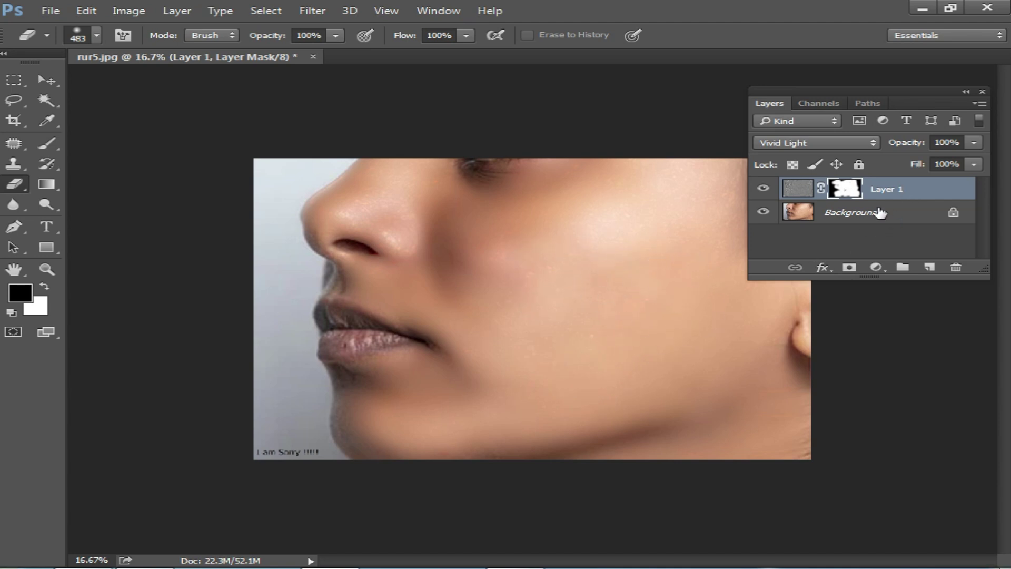
# Lower Layer 1's fill to 73% and merge the visible layers into the Background
pyautogui.click(973, 164)
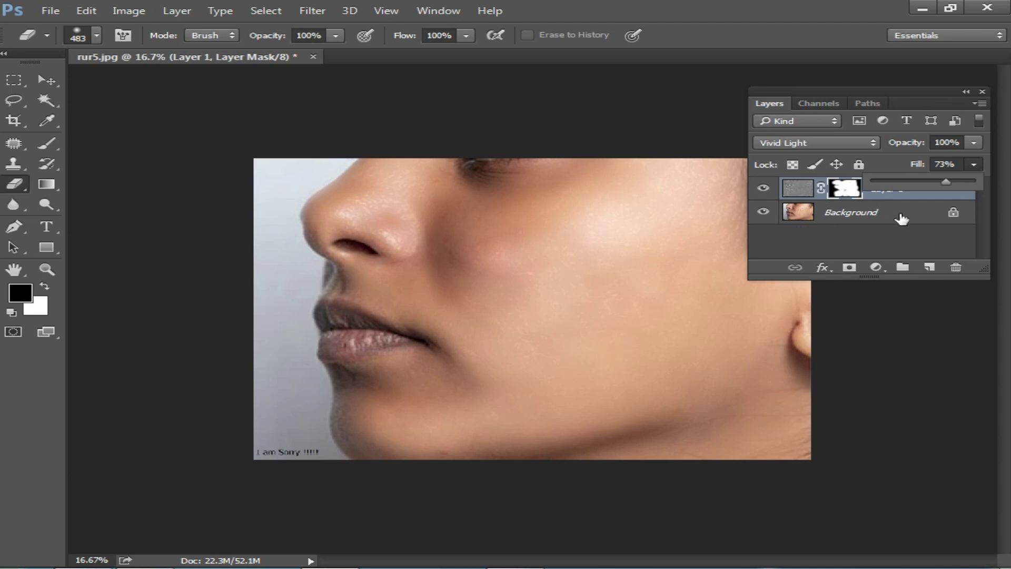
pyautogui.click(868, 228)
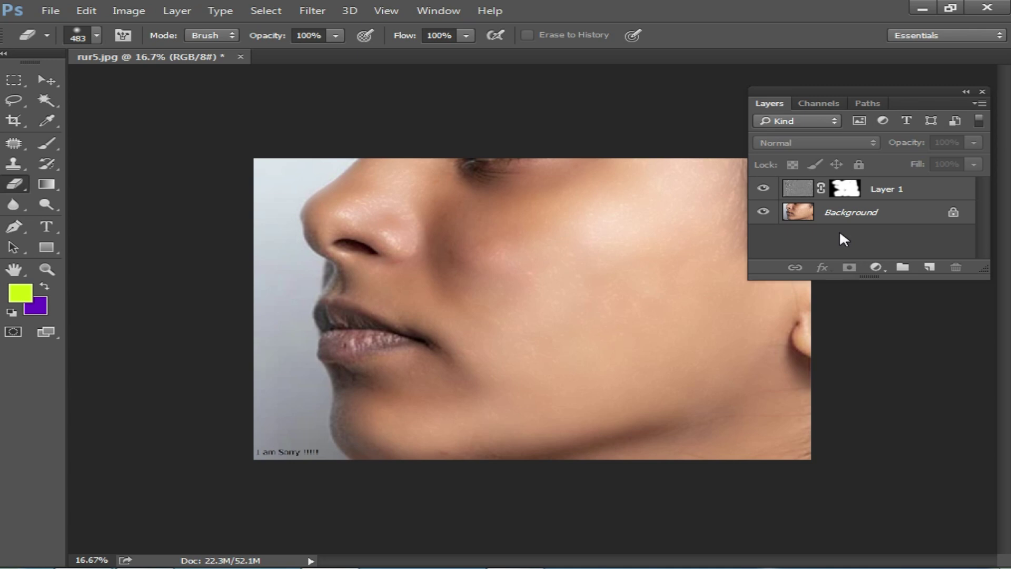
pyautogui.hotkey('ctrl', 'shift', 'e')
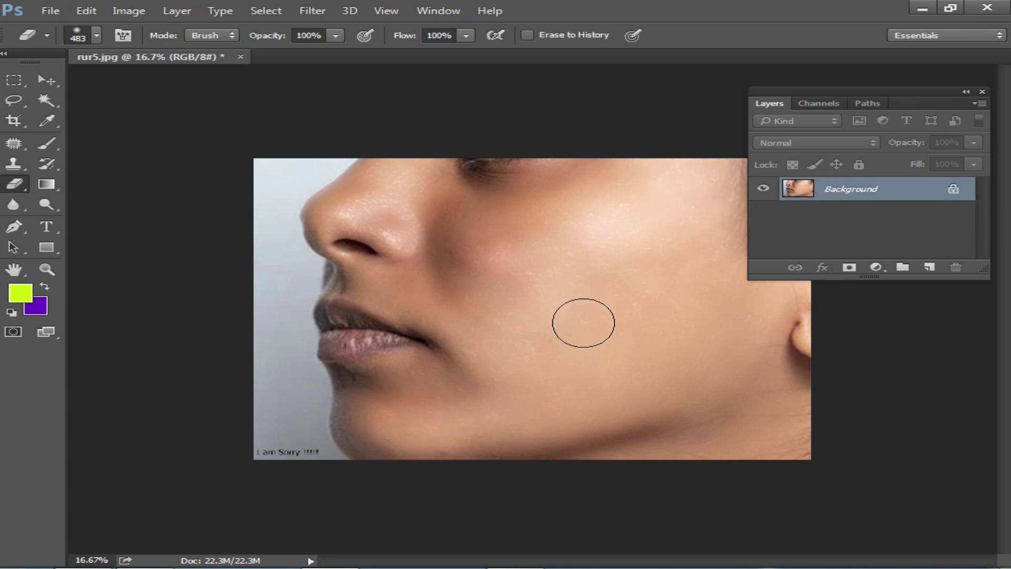
# Apply the Imagenomic Noiseware filter with the Full noise reduction preset, reviewing its Frequency and Tonal & Color Range settings
pyautogui.click(314, 12)
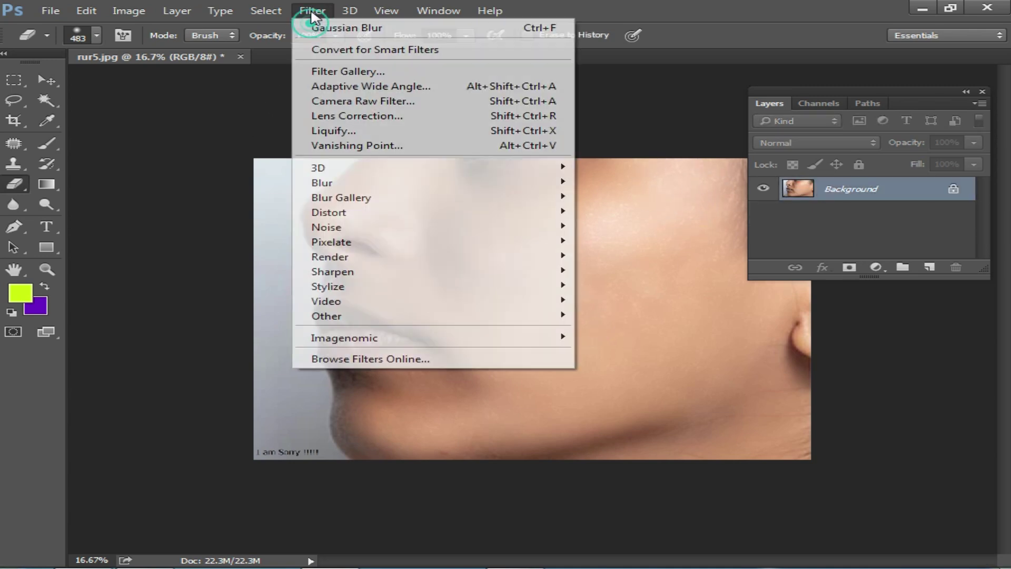
pyautogui.moveTo(388, 343)
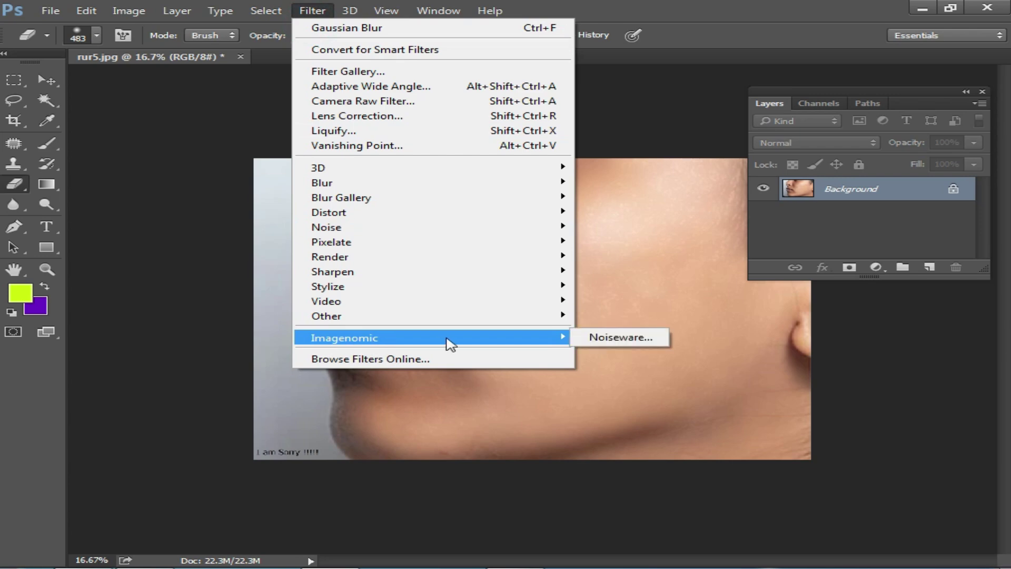
pyautogui.click(606, 339)
pyautogui.moveTo(553, 210); pyautogui.dragTo(638, 350)
pyautogui.moveTo(452, 194); pyautogui.dragTo(488, 268)
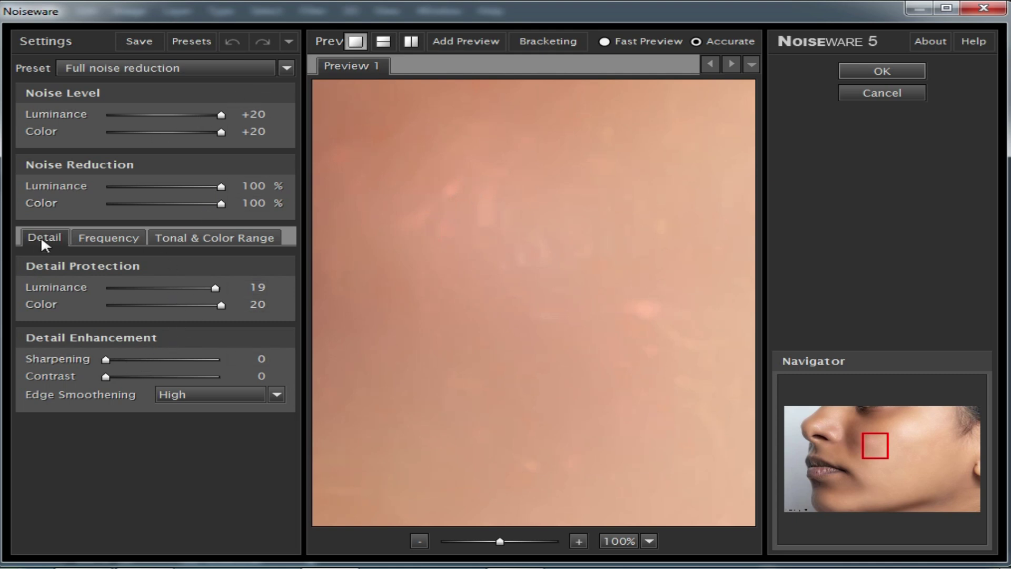
pyautogui.click(116, 237)
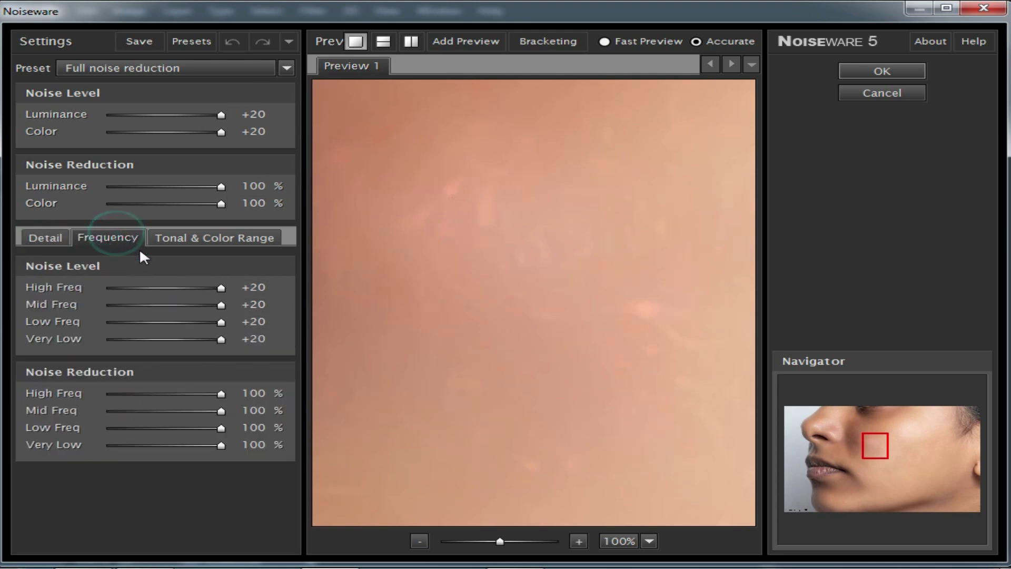
pyautogui.click(235, 241)
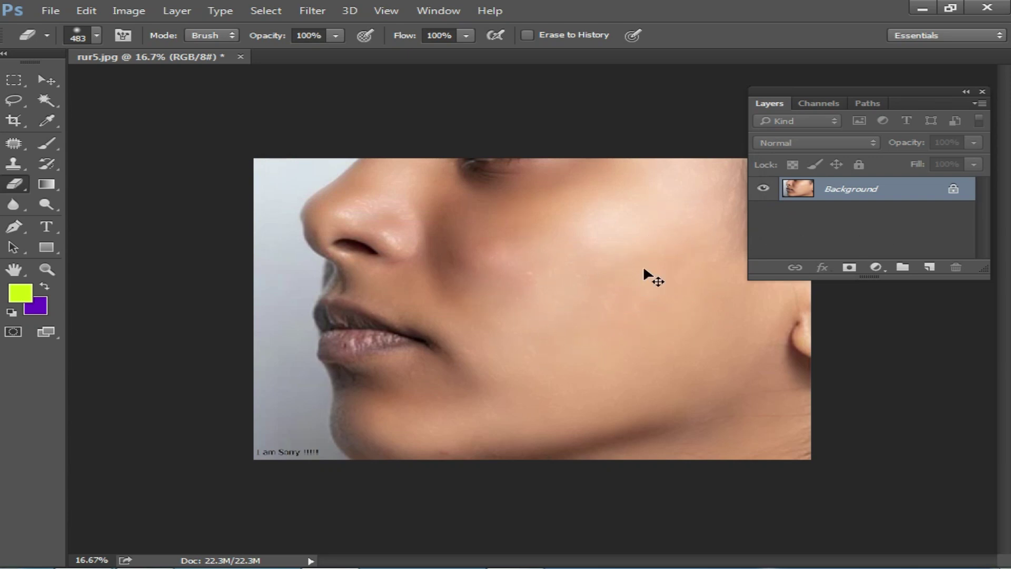
# Brighten the image with Levels and apply Auto Tone
pyautogui.hotkey('ctrl', 'l')
pyautogui.moveTo(532, 107); pyautogui.dragTo(779, 122)
pyautogui.moveTo(699, 286); pyautogui.dragTo(679, 286)
pyautogui.click(900, 140)
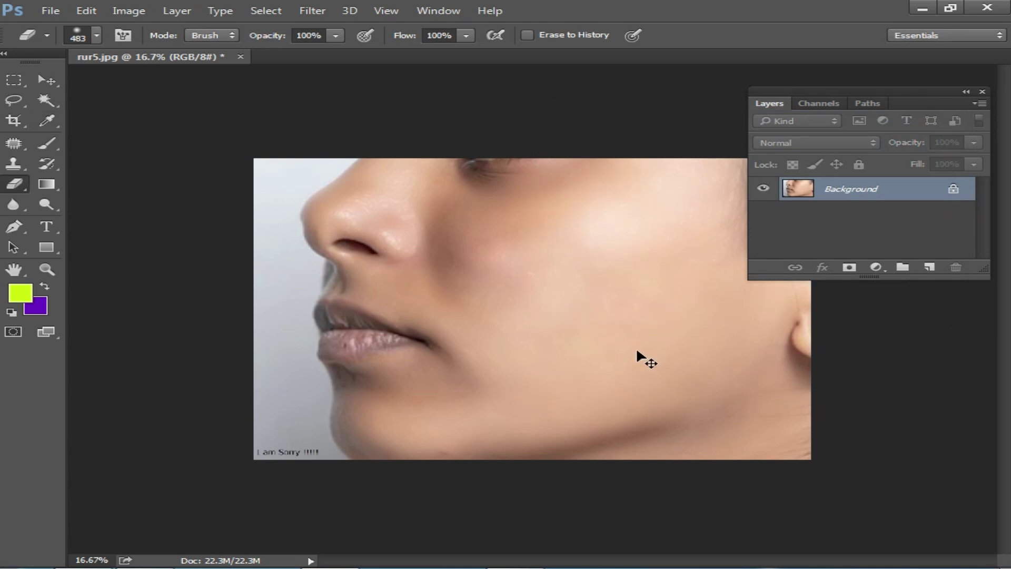
pyautogui.hotkey('ctrl', 'shift', 'l')
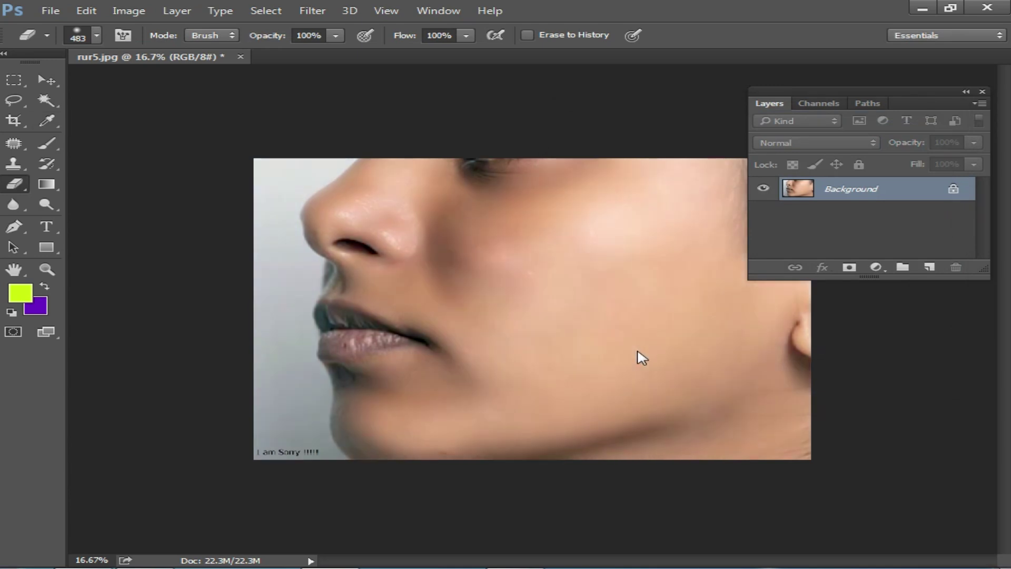
# Inspect the smoothed cheek and float the rur5.jpg image in its own window
pyautogui.scroll(2, 570, 304)
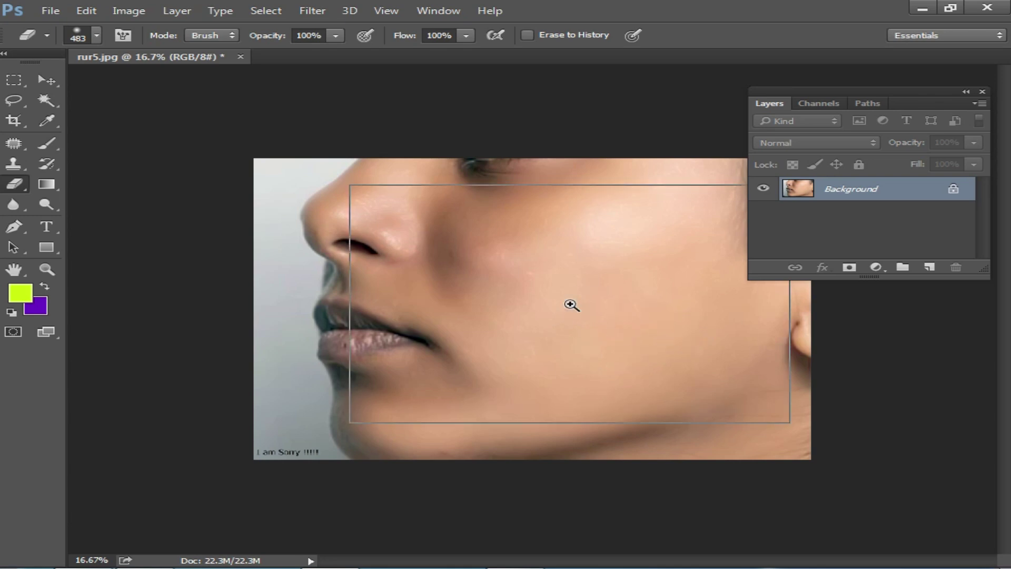
pyautogui.scroll(-2, 613, 302)
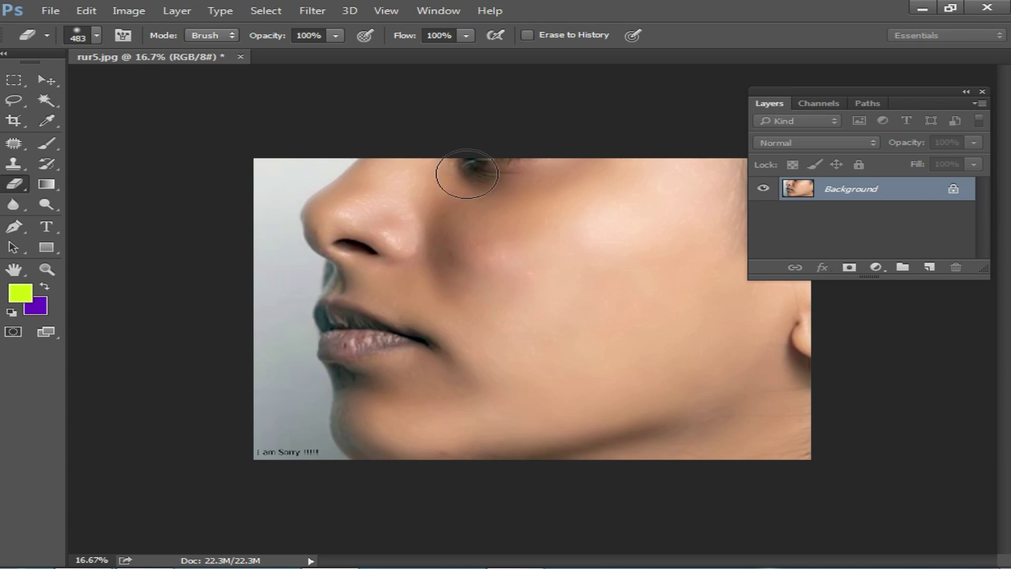
pyautogui.moveTo(188, 57); pyautogui.dragTo(131, 118)
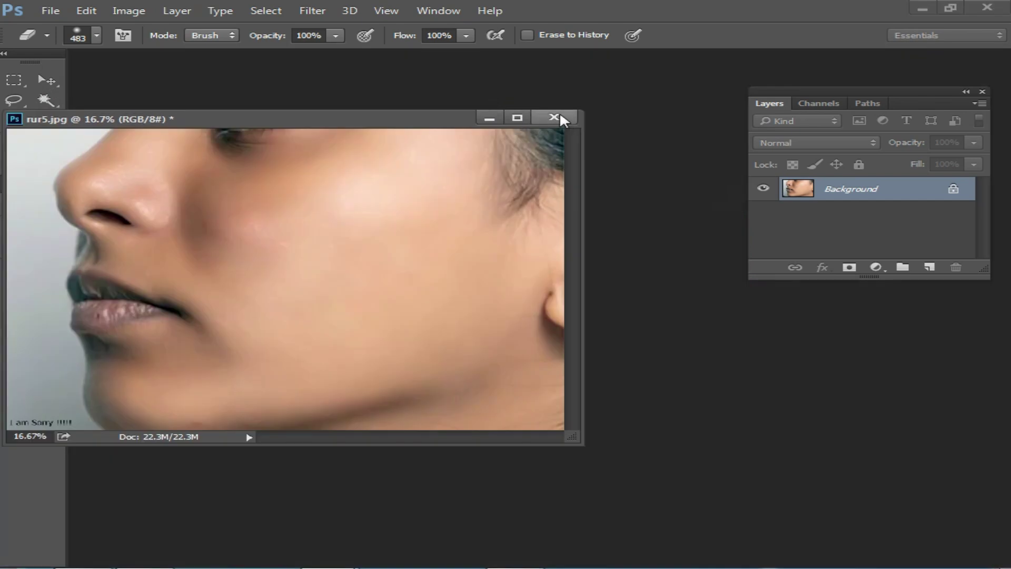
pyautogui.moveTo(387, 120); pyautogui.dragTo(484, 110)
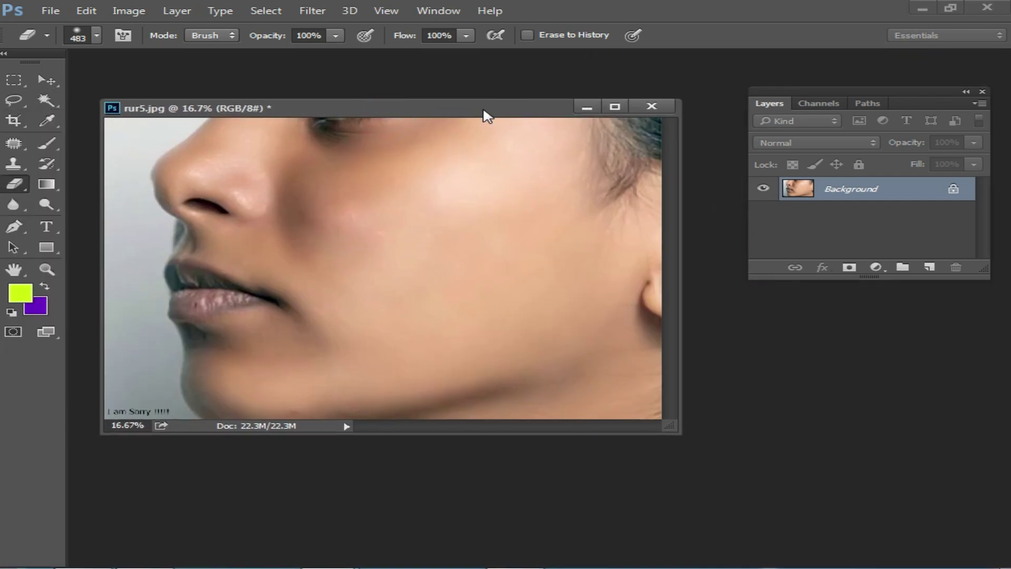
# Save the retouched image as a JPEG named 777 and close it
pyautogui.hotkey('ctrl', 'shift', 's')
pyautogui.write('77')
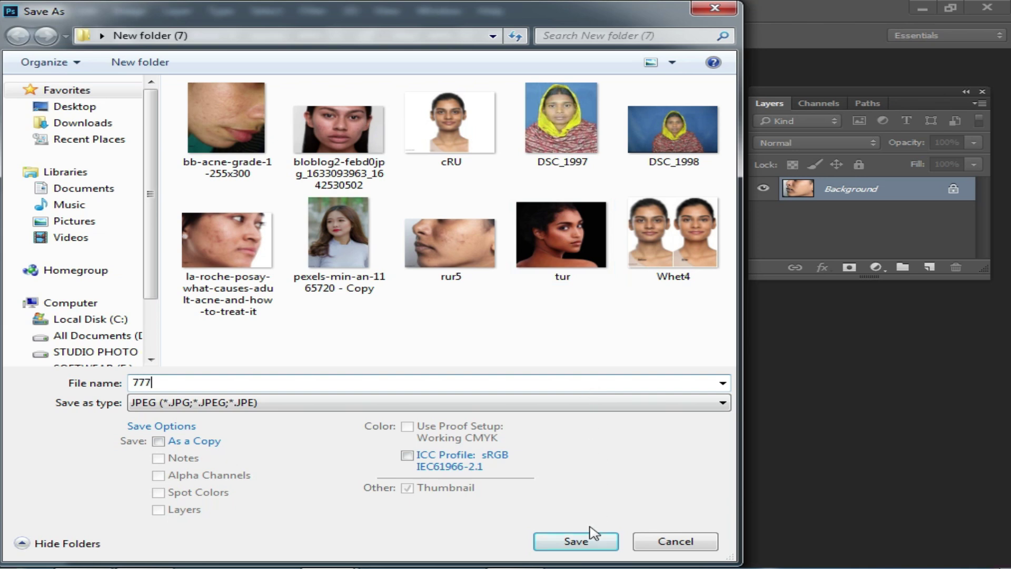
pyautogui.write('7')
pyautogui.click(575, 540)
pyautogui.click(611, 142)
pyautogui.click(648, 108)
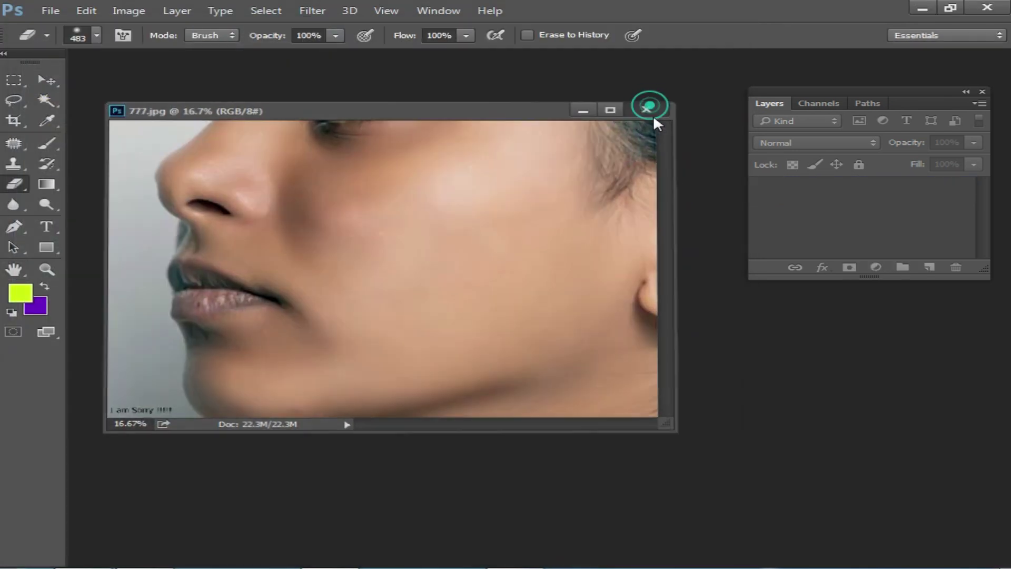
# Open la-roche-posay-what-causes-adult-acne-and-how-to-treat-it.jpg and magnify the blemished cheek to 200%
pyautogui.doubleClick(554, 239)
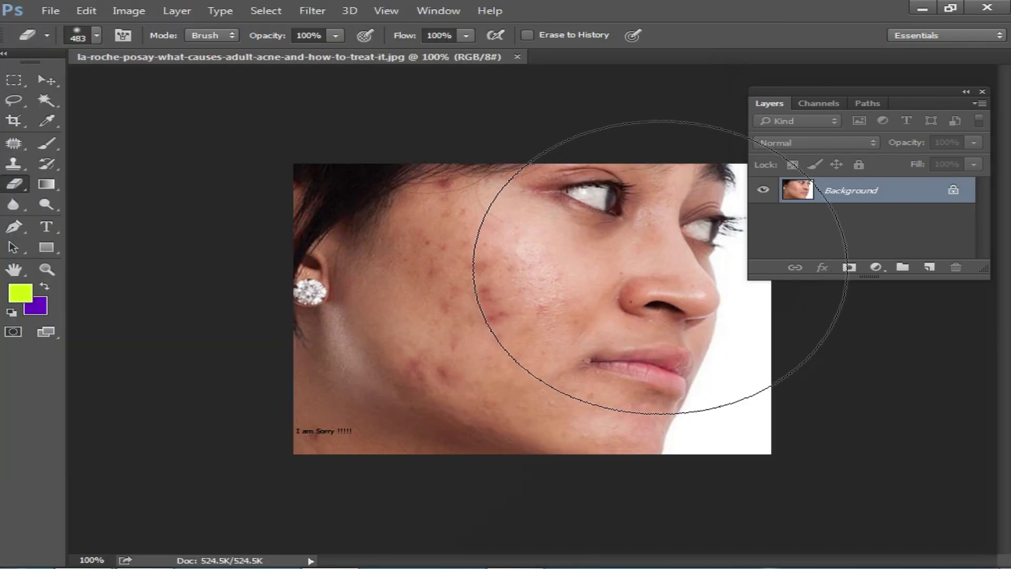
pyautogui.click(577, 287)
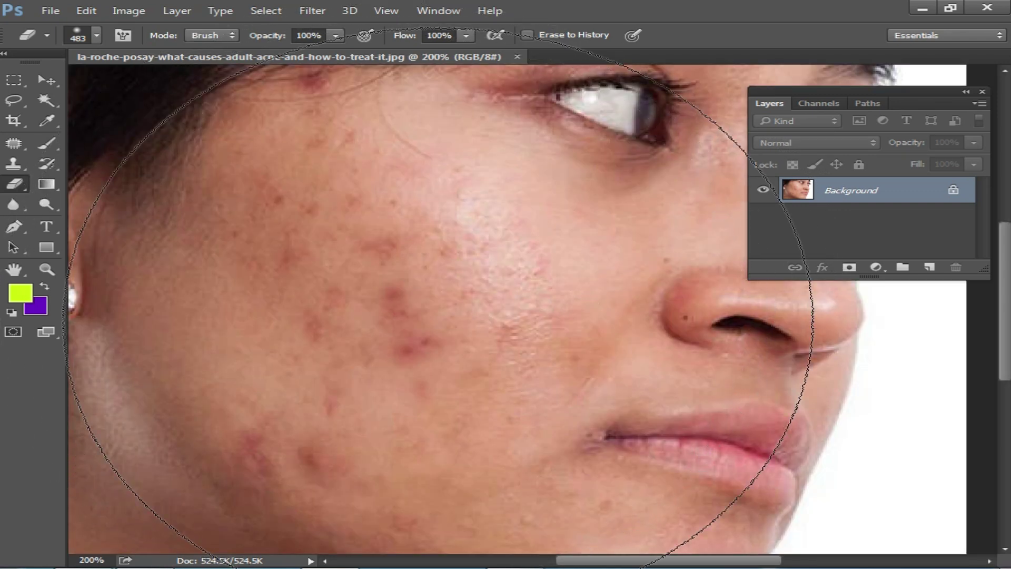
pyautogui.keyDown('alt'); pyautogui.click(442, 315); pyautogui.keyUp('alt')
pyautogui.click(571, 333)
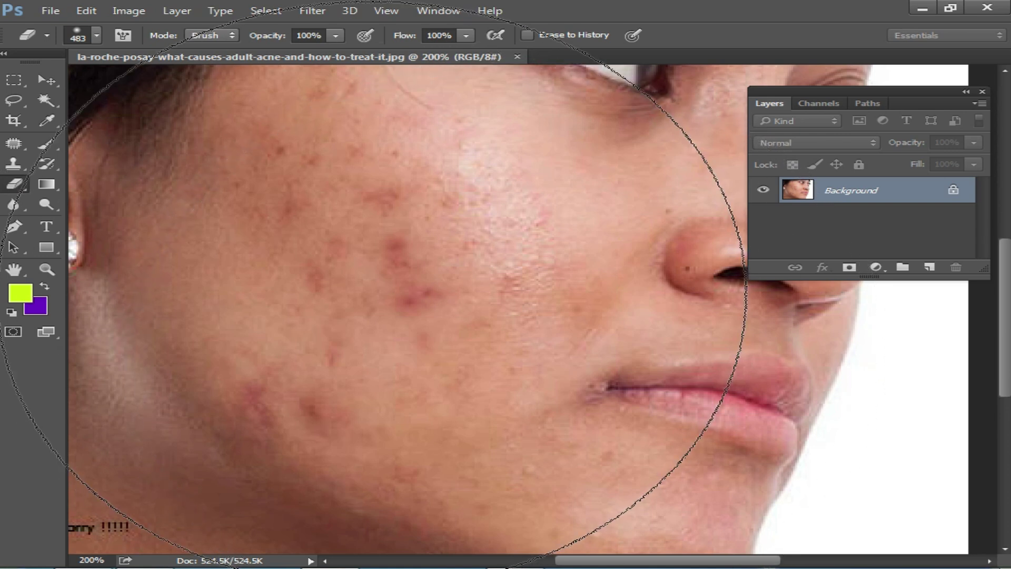
# Remove the dark red spots in the middle of the cheek with the 17 px Content-Aware Spot Healing Brush
pyautogui.click(13, 148)
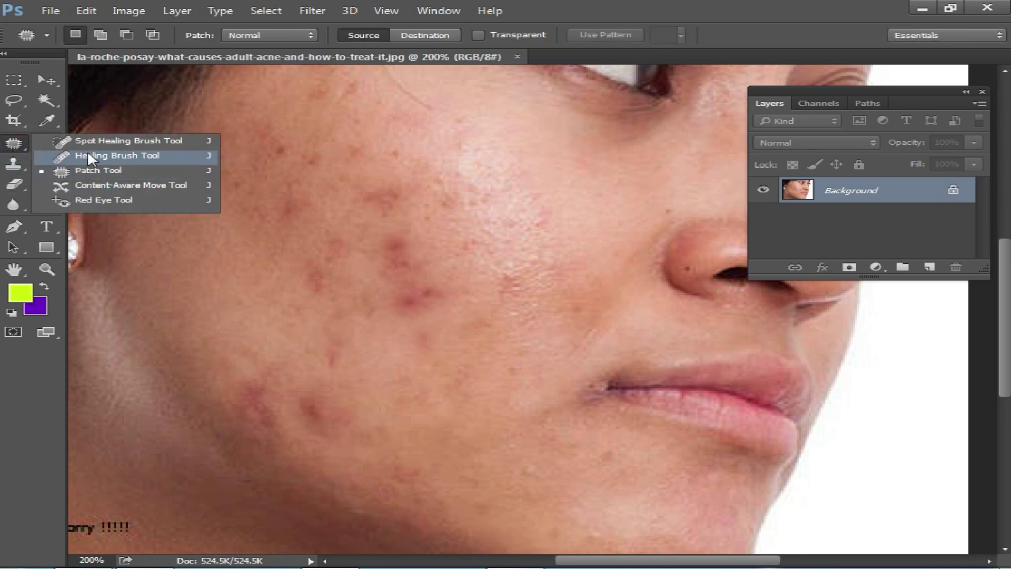
pyautogui.click(87, 155)
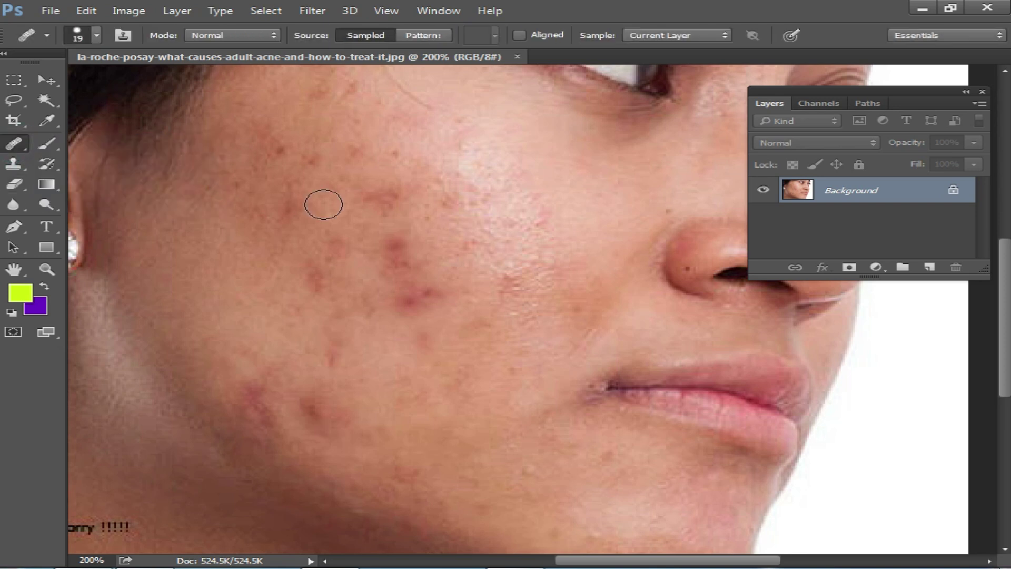
pyautogui.click(16, 142)
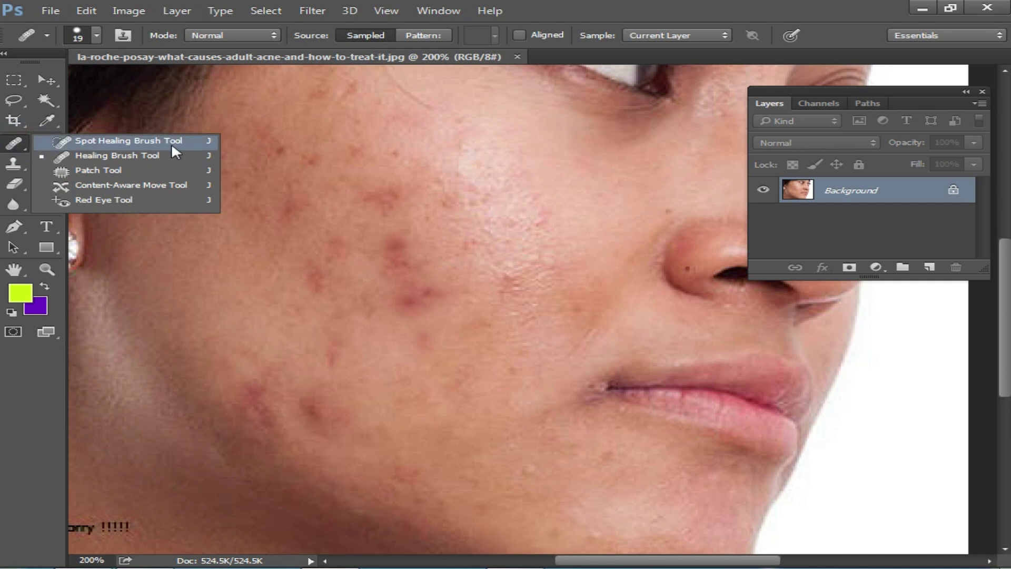
pyautogui.click(129, 140)
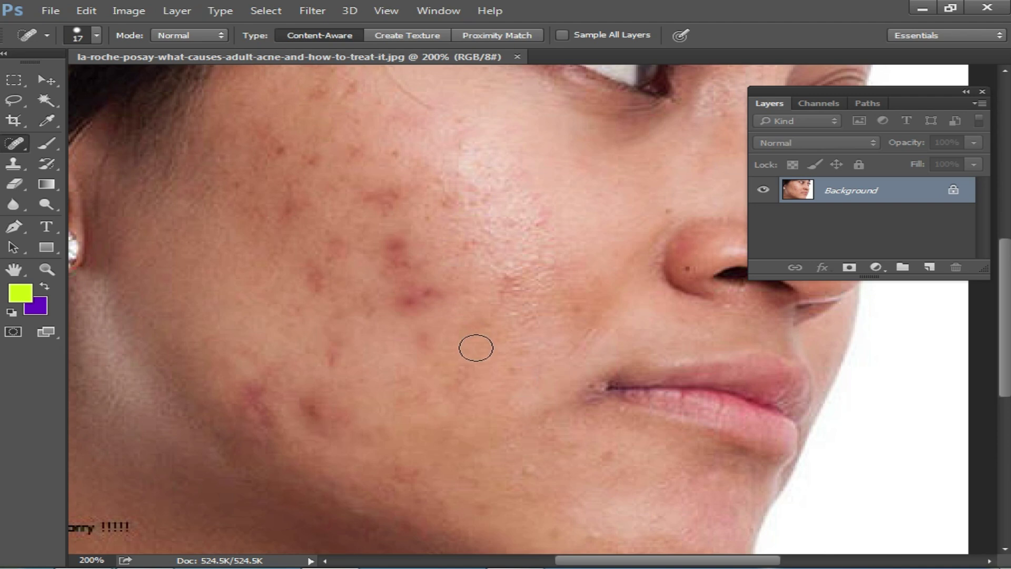
pyautogui.click(457, 333)
pyautogui.click(423, 343)
pyautogui.click(476, 325)
pyautogui.click(505, 287)
pyautogui.click(434, 294)
pyautogui.click(412, 299)
pyautogui.click(431, 303)
pyautogui.click(400, 273)
pyautogui.click(403, 245)
pyautogui.click(390, 241)
pyautogui.click(391, 284)
pyautogui.click(436, 250)
pyautogui.click(368, 289)
pyautogui.click(356, 317)
pyautogui.click(340, 302)
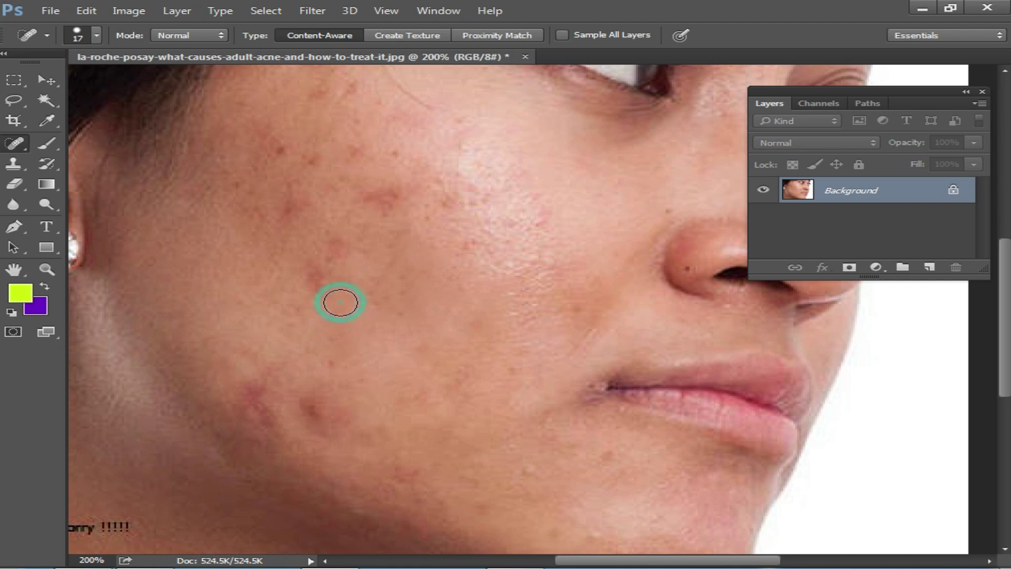
# Spot-heal the remaining blemishes on the ear side of the mid cheek and on the upper cheek
pyautogui.click(337, 253)
pyautogui.click(317, 238)
pyautogui.click(315, 275)
pyautogui.click(312, 287)
pyautogui.click(361, 275)
pyautogui.click(370, 276)
pyautogui.click(372, 299)
pyautogui.click(373, 193)
pyautogui.click(439, 197)
pyautogui.click(435, 174)
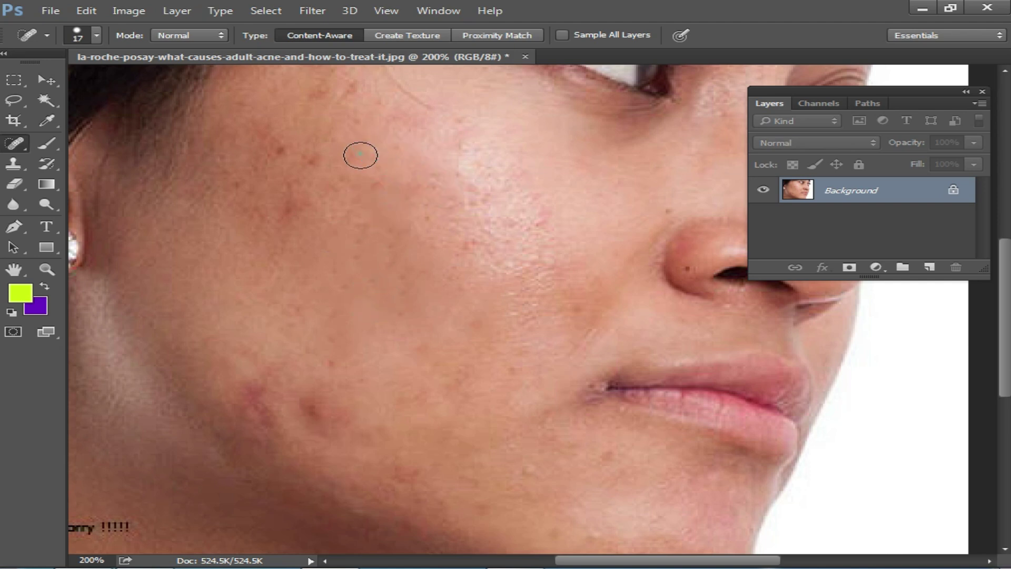
# Spot-heal the cluster of red blemishes on the lower cheek near the jaw
pyautogui.click(312, 408)
pyautogui.click(270, 422)
pyautogui.click(269, 391)
pyautogui.click(253, 395)
pyautogui.click(285, 394)
pyautogui.click(309, 407)
pyautogui.click(283, 355)
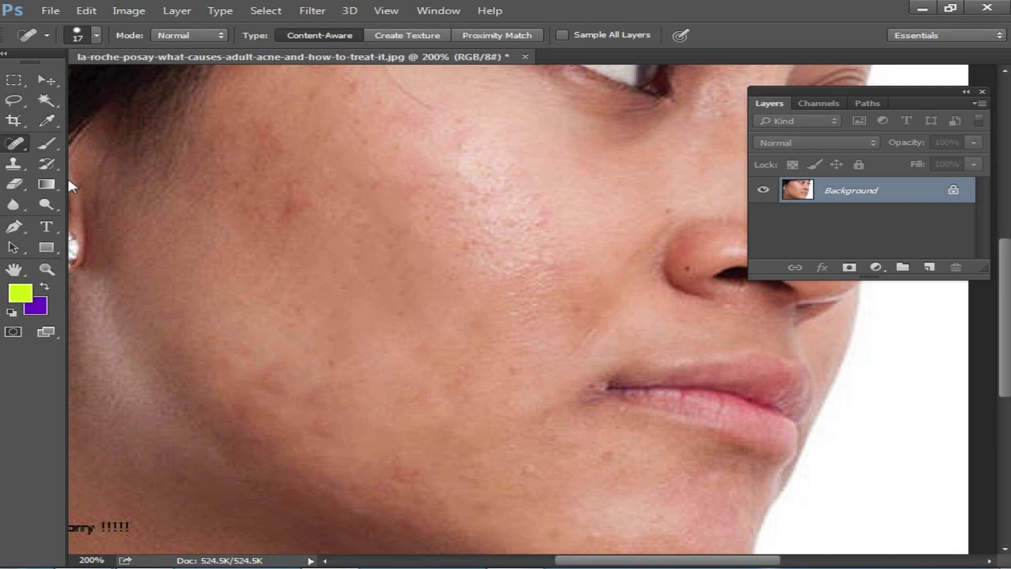
# Sample clear cheek skin with the 19 px Healing Brush and heal the uneven patches on the lower cheek
pyautogui.rightClick(15, 141)
pyautogui.click(108, 156)
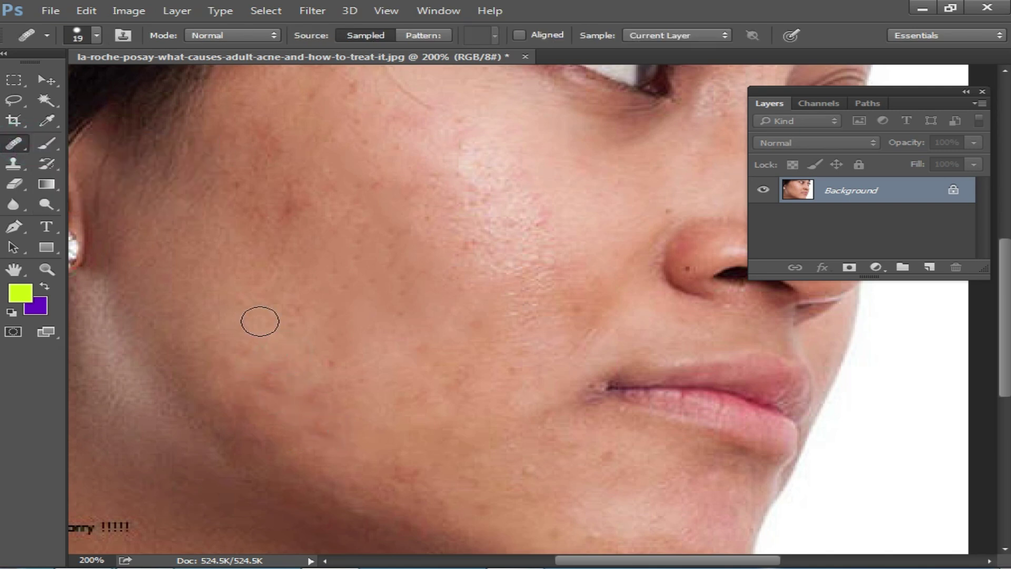
pyautogui.keyDown('alt'); pyautogui.click(240, 322); pyautogui.keyUp('alt')
pyautogui.click(293, 374)
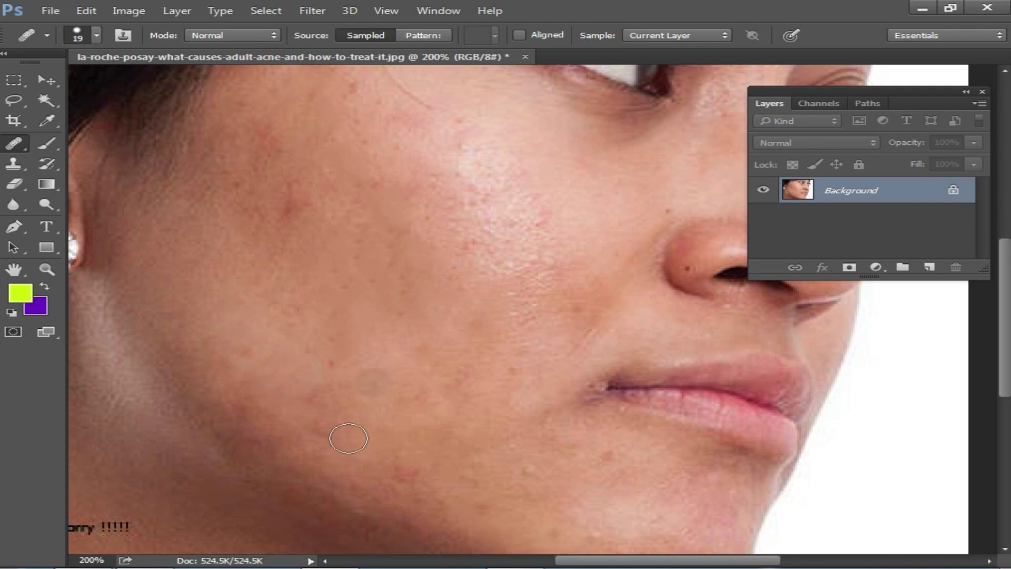
pyautogui.click(310, 388)
pyautogui.click(335, 429)
pyautogui.click(330, 335)
# Heal the small marks and rough texture on the shiny cheek area beside the nose with the Healing Brush
pyautogui.click(537, 232)
pyautogui.click(539, 241)
pyautogui.click(559, 292)
pyautogui.click(535, 295)
pyautogui.click(522, 320)
# Resample nearby skin and heal the spots between the mouth corner, lower cheek and jaw
pyautogui.keyDown('alt'); pyautogui.click(556, 460); pyautogui.keyUp('alt')
pyautogui.click(536, 467)
pyautogui.click(522, 432)
pyautogui.click(515, 396)
pyautogui.click(478, 374)
pyautogui.keyDown('alt'); pyautogui.click(473, 376); pyautogui.keyUp('alt')
pyautogui.click(449, 387)
pyautogui.click(413, 469)
pyautogui.click(441, 493)
pyautogui.click(465, 475)
pyautogui.keyDown('alt'); pyautogui.click(403, 416); pyautogui.keyUp('alt')
pyautogui.click(407, 451)
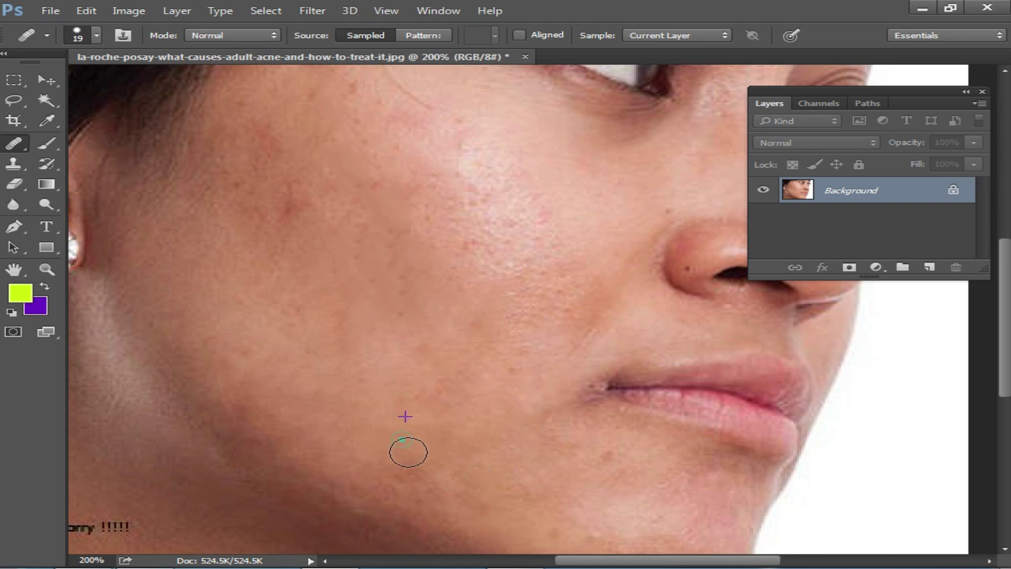
# Zoom out to 100% and heal the remaining patches across the cheek using freshly sampled skin
pyautogui.hotkey('ctrl', '-')
pyautogui.click(397, 262)
pyautogui.keyDown('alt'); pyautogui.click(447, 273); pyautogui.keyUp('alt')
pyautogui.click(420, 316)
pyautogui.keyDown('alt'); pyautogui.click(499, 279); pyautogui.keyUp('alt')
pyautogui.click(458, 306)
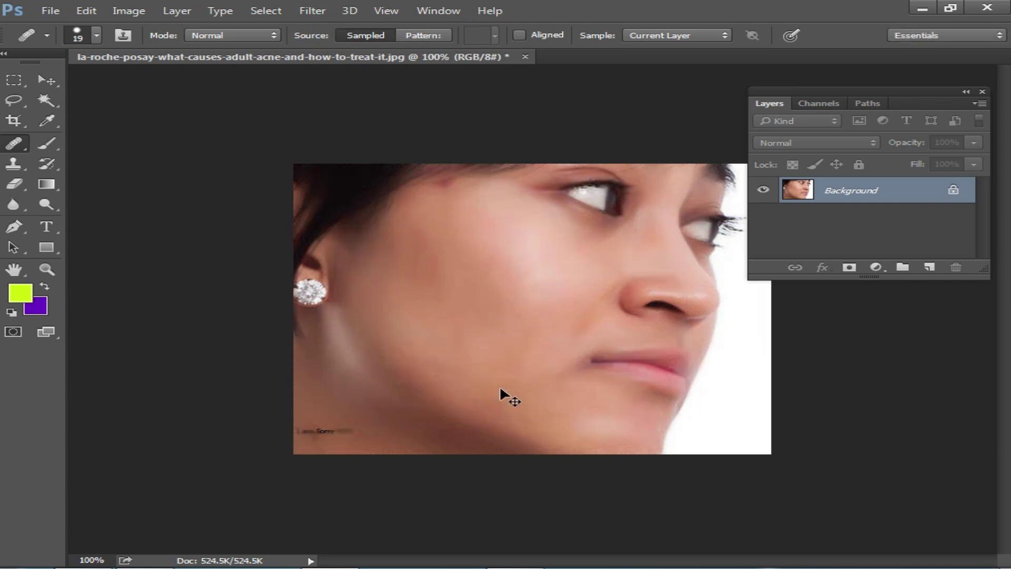
# Inspect the heavily smoothed face up close and undo the Noiseware smoothing
pyautogui.scroll(2, 559, 329)
pyautogui.scroll(-1, 553, 320)
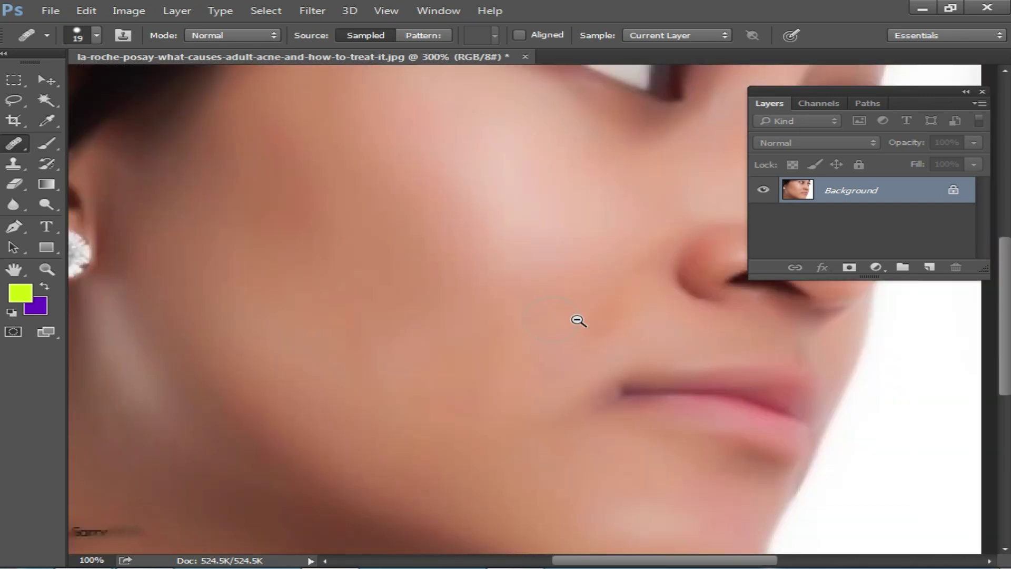
pyautogui.scroll(-1, 578, 321)
pyautogui.hotkey('ctrl', 'alt', 'z')
pyautogui.hotkey('ctrl', 'alt', 'z')
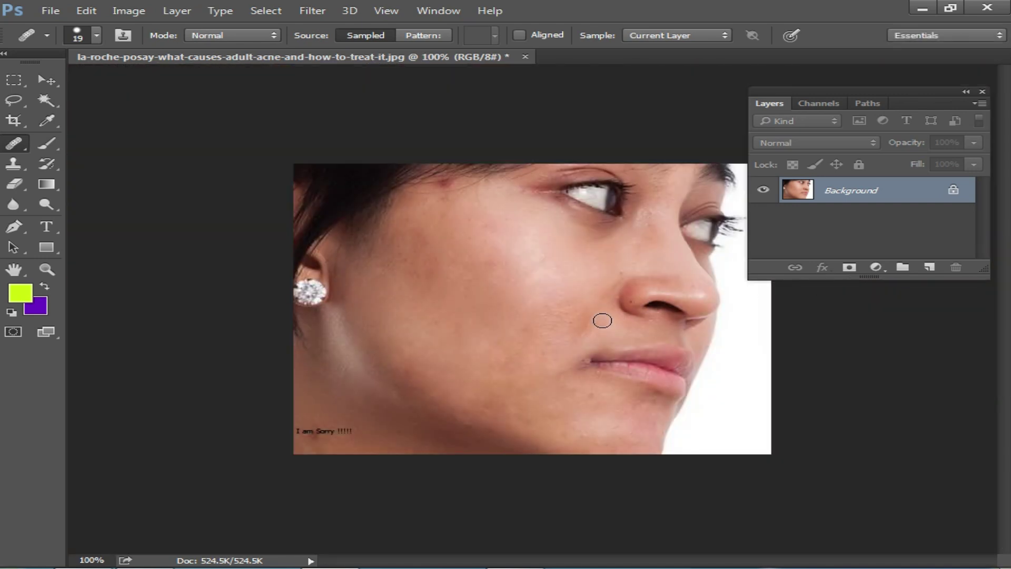
# Apply Noiseware full noise reduction with tonal and color noise levels of Shadows +19, Reds +20, Yellows +16 and Greens +8
pyautogui.click(577, 218)
pyautogui.click(317, 9)
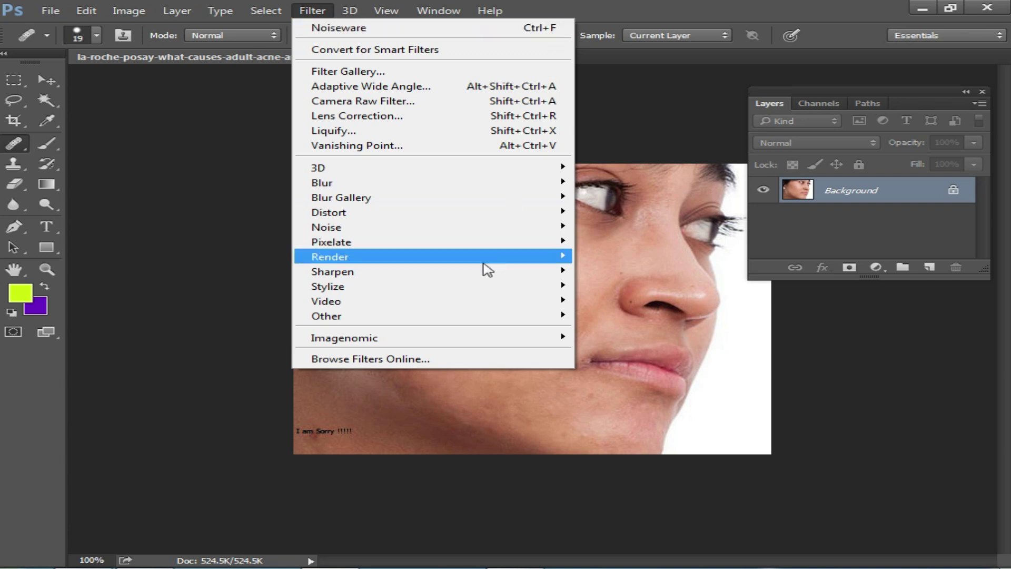
pyautogui.moveTo(494, 347)
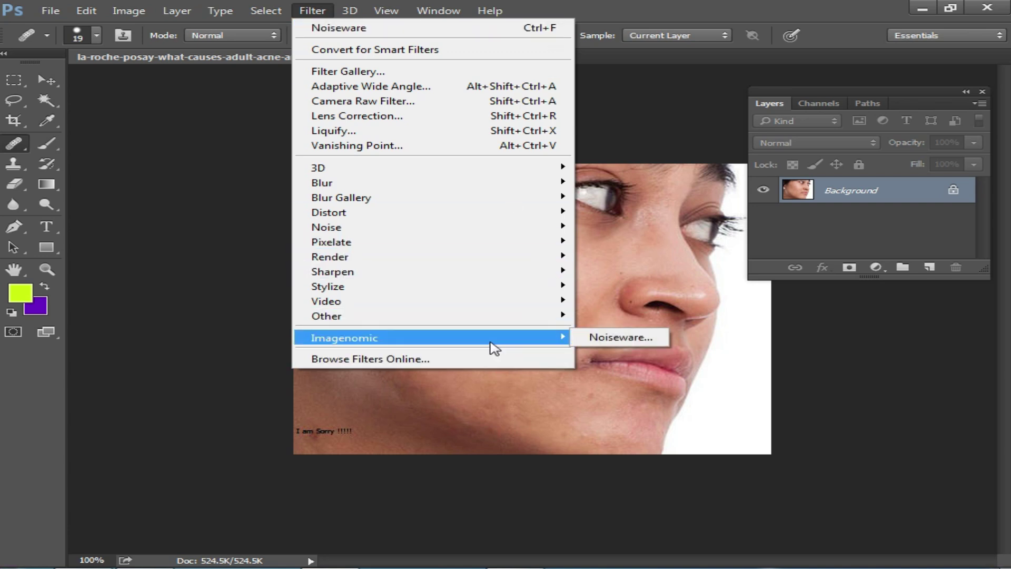
pyautogui.click(631, 339)
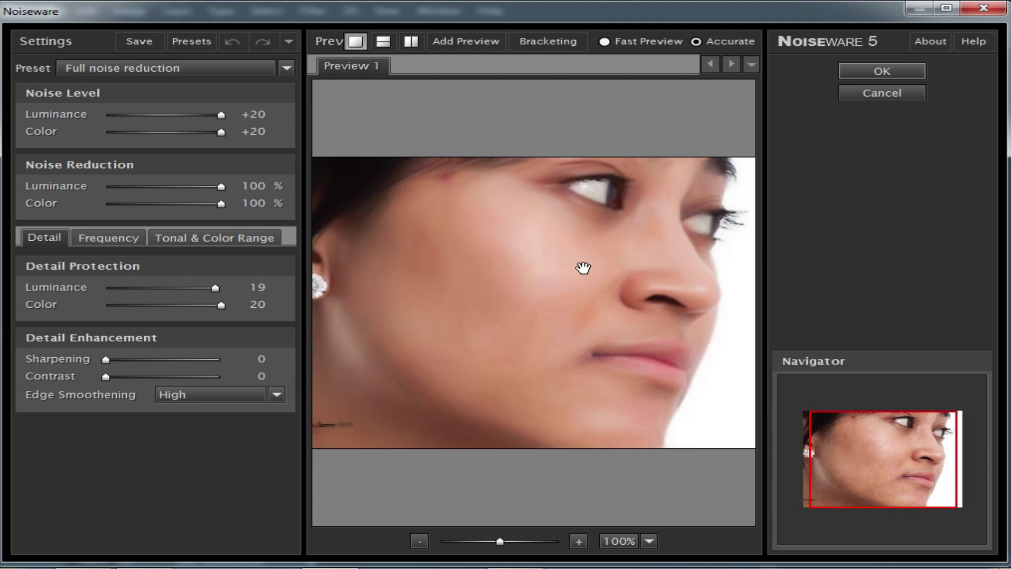
pyautogui.click(112, 238)
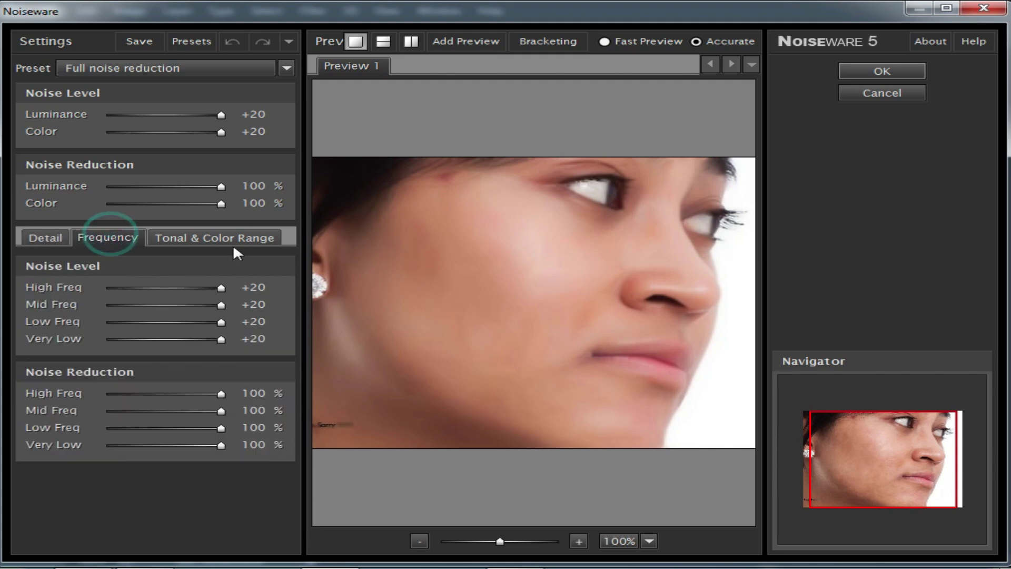
pyautogui.click(229, 238)
pyautogui.moveTo(221, 311); pyautogui.dragTo(161, 315)
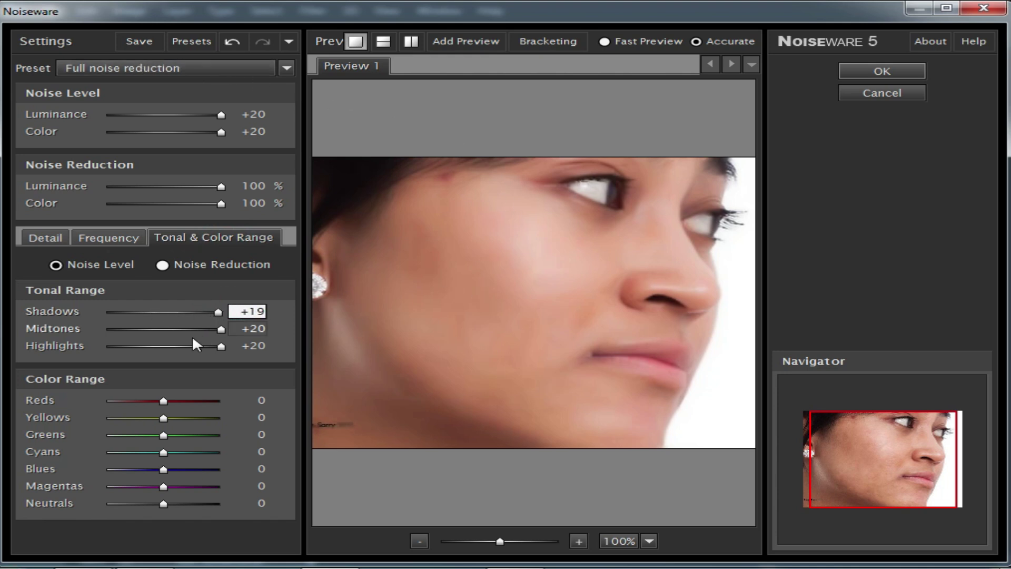
pyautogui.moveTo(222, 402); pyautogui.dragTo(224, 401)
pyautogui.moveTo(163, 418); pyautogui.dragTo(187, 437)
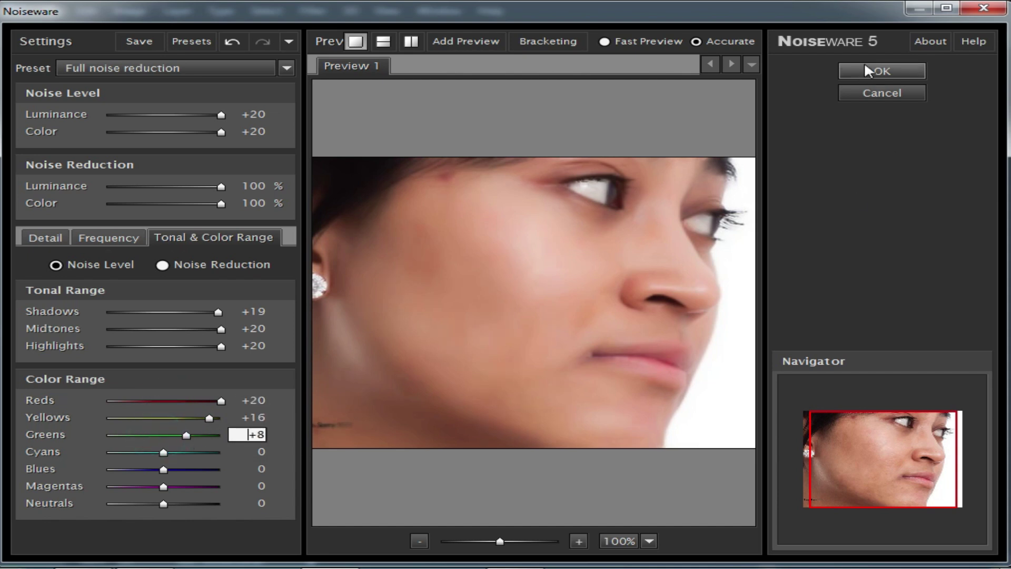
pyautogui.click(878, 72)
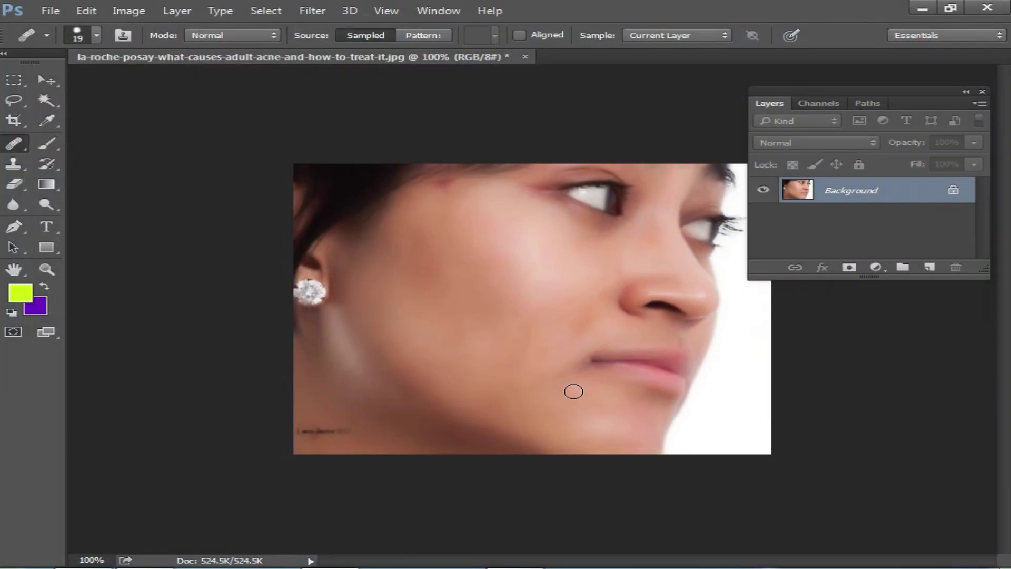
# Examine the smoothed skin around the cheek, nose and mouth up close, then return to the full face at 100%
pyautogui.keyDown('ctrl'); pyautogui.click(605, 312); pyautogui.keyUp('ctrl')
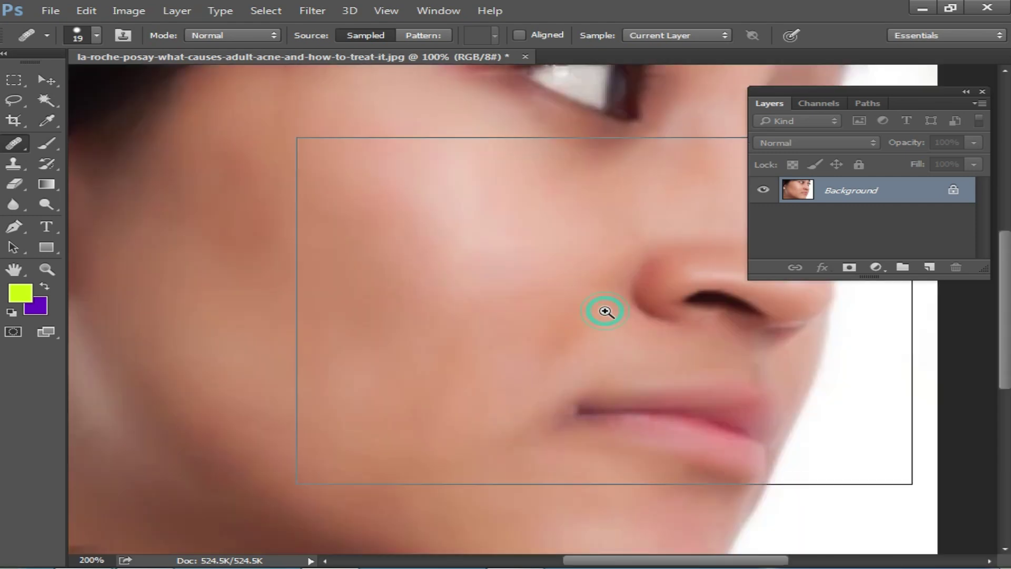
pyautogui.keyDown('ctrl'); pyautogui.click(605, 312); pyautogui.keyUp('ctrl')
pyautogui.moveTo(457, 320); pyautogui.dragTo(614, 319)
pyautogui.keyDown('alt'); pyautogui.click(551, 299); pyautogui.keyUp('alt')
pyautogui.keyDown('alt'); pyautogui.click(552, 300); pyautogui.keyUp('alt')
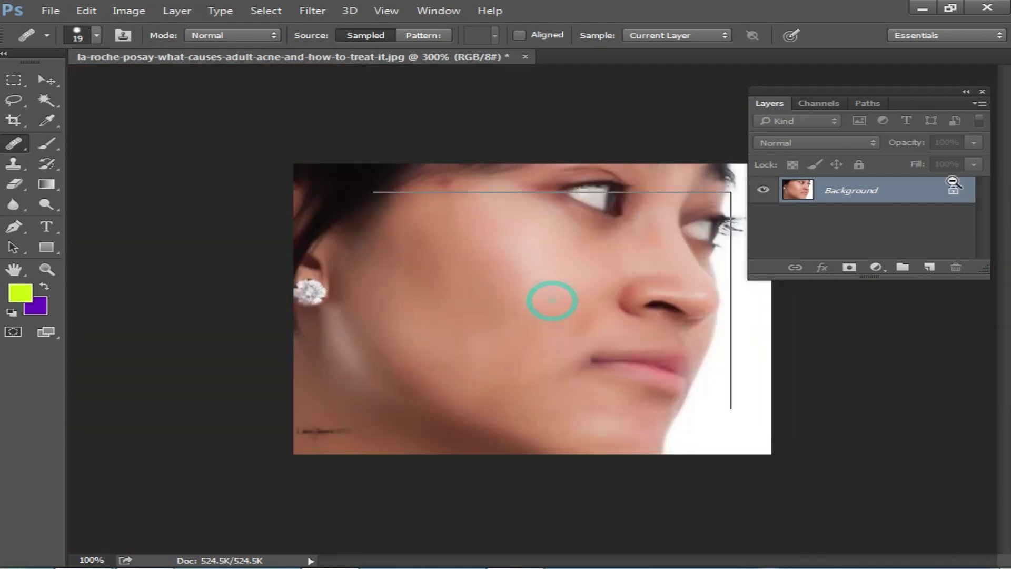
pyautogui.keyDown('alt'); pyautogui.click(552, 297); pyautogui.keyUp('alt')
pyautogui.click(559, 315)
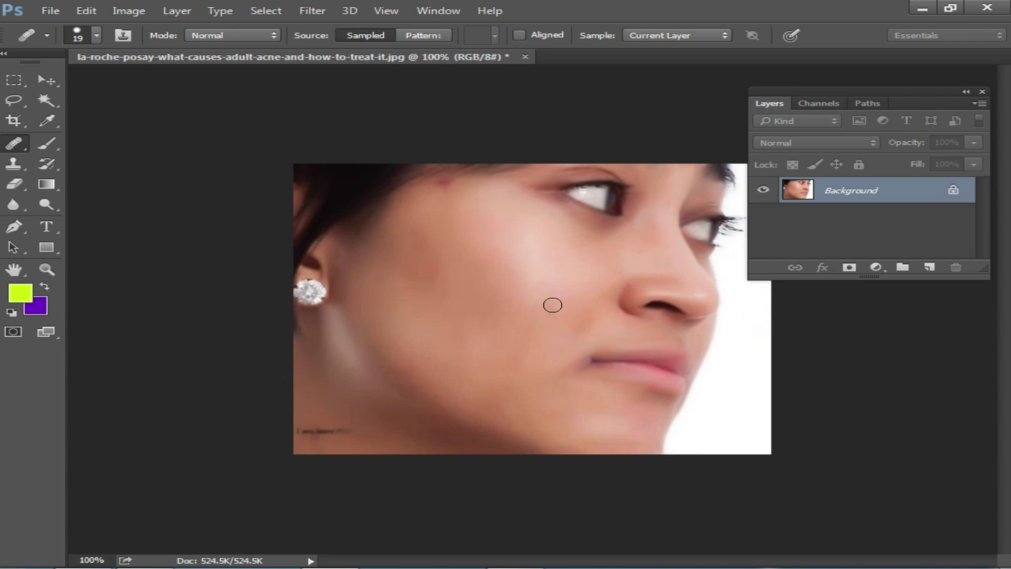